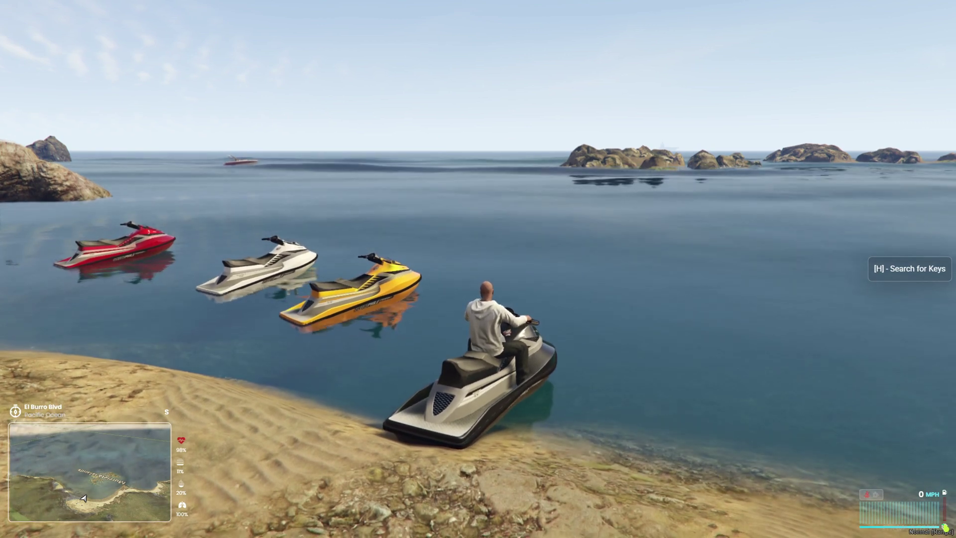
key(Home)
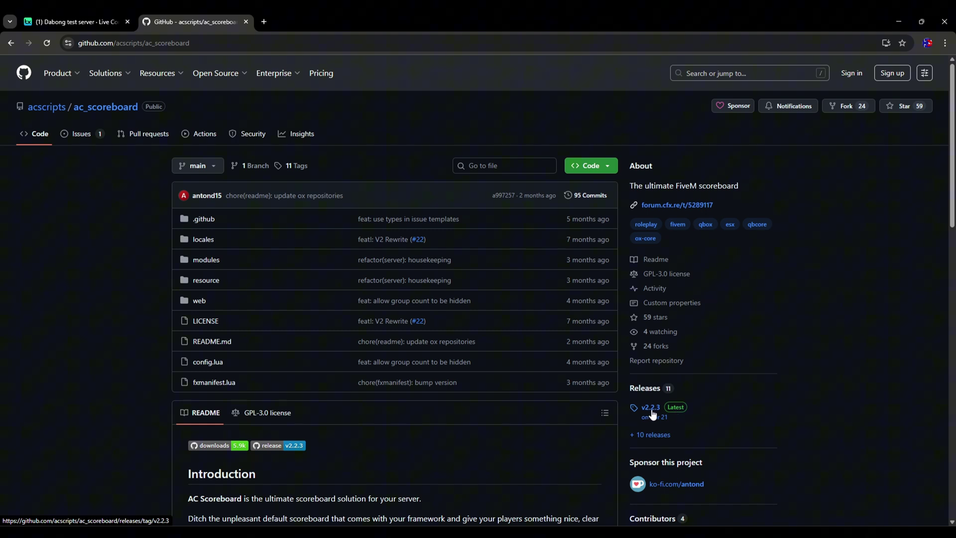
Download ac_scoreboard.zip from the v2.2.3 release and show the downloaded file in a maximized Downloads folder window
click(653, 414)
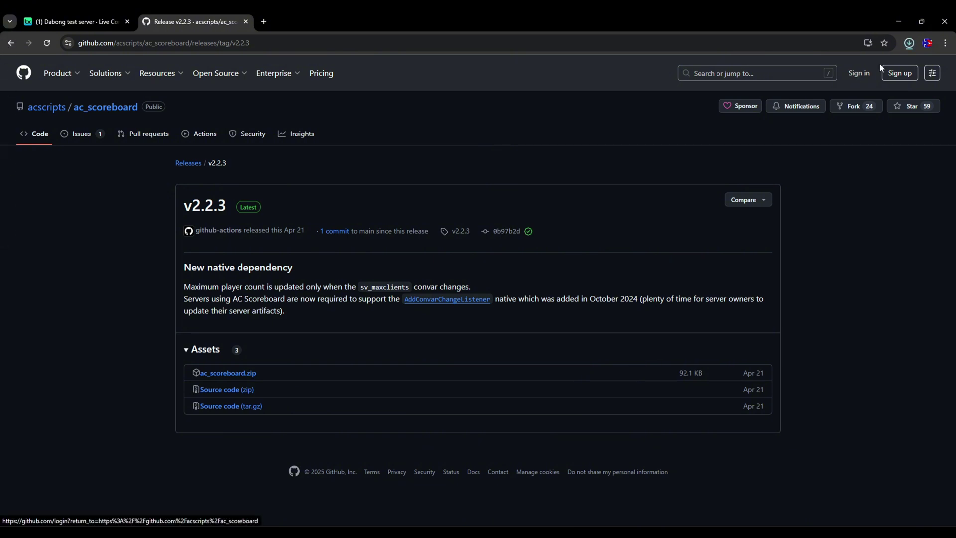
click(909, 44)
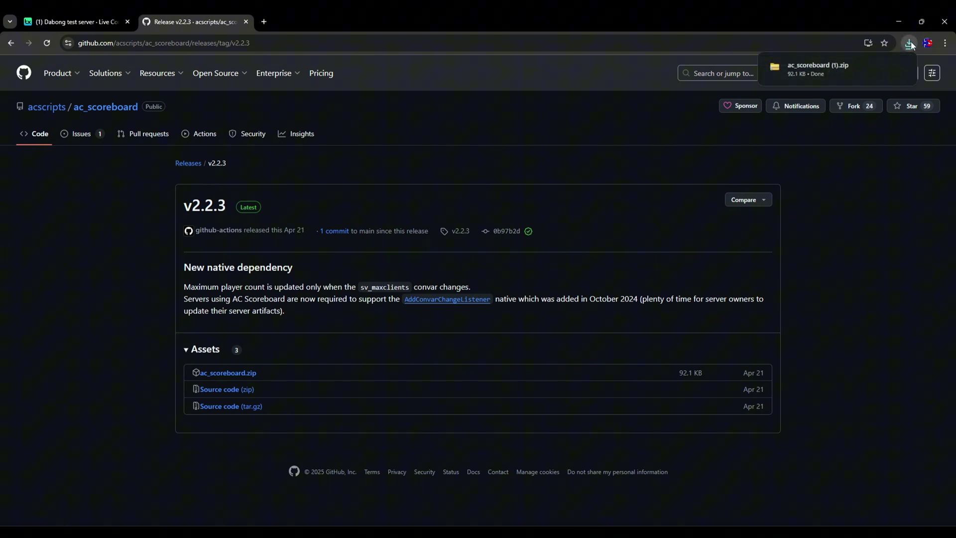
click(884, 64)
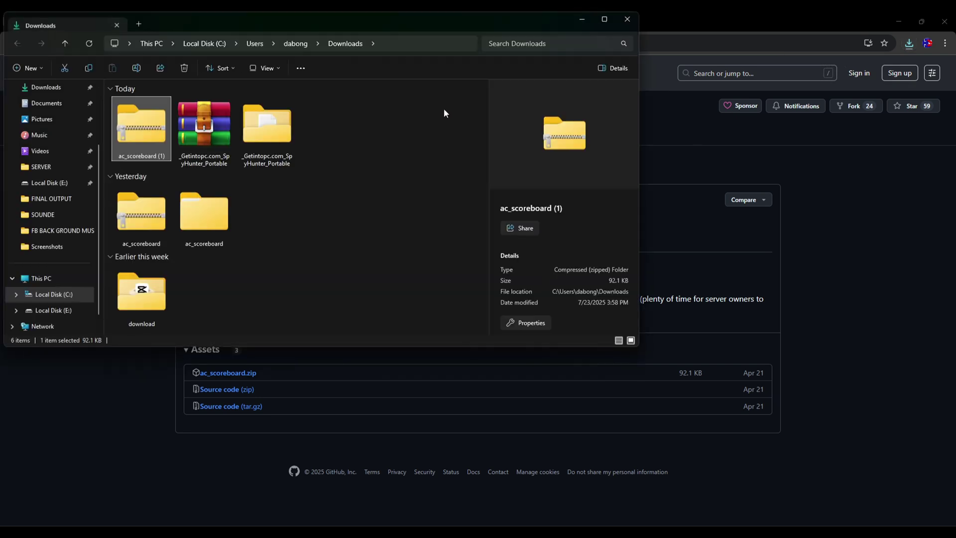
click(605, 19)
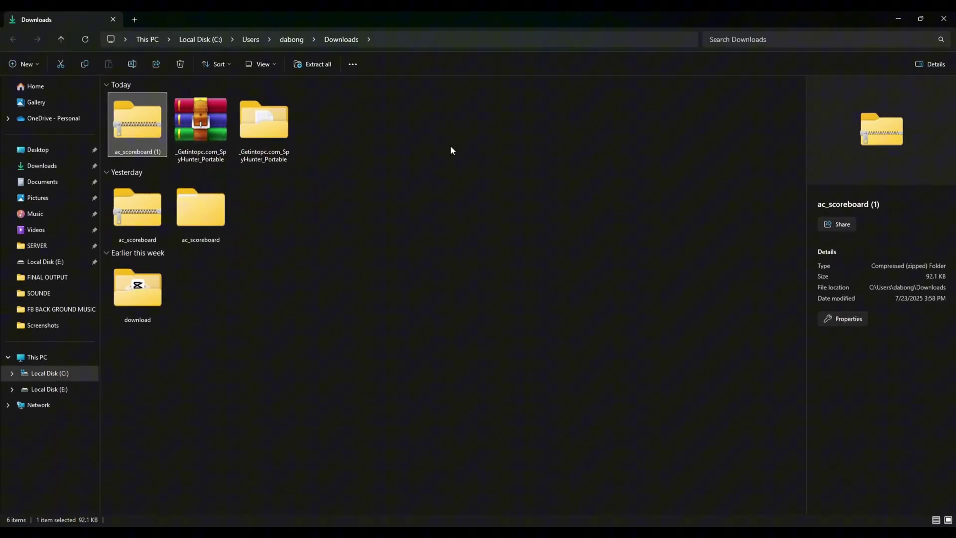
Extract the ac_scoreboard (1) archive with WinRAR into a folder of the same name and open the extracted ac_scoreboard folder
right_click(142, 136)
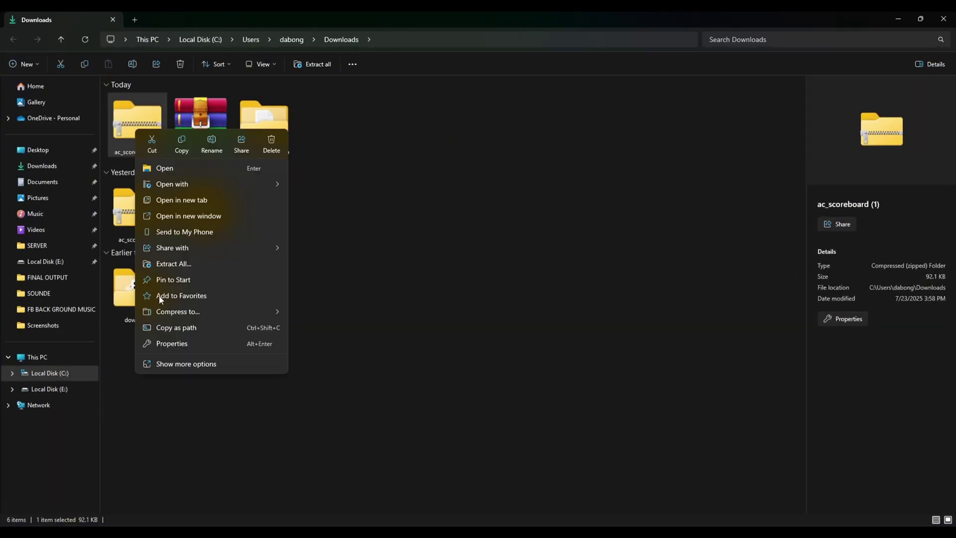
click(169, 363)
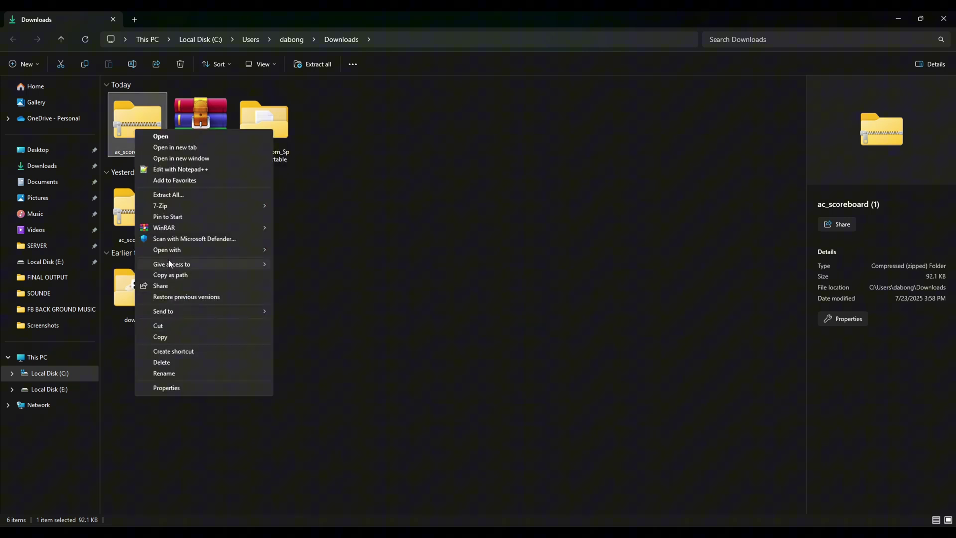
mouse_move(219, 228)
click(312, 266)
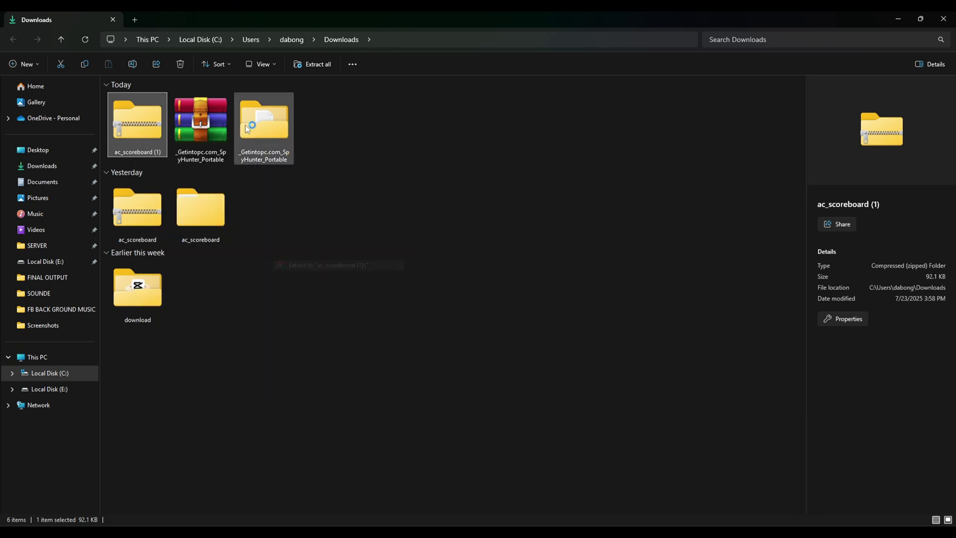
click(452, 148)
double_click(332, 126)
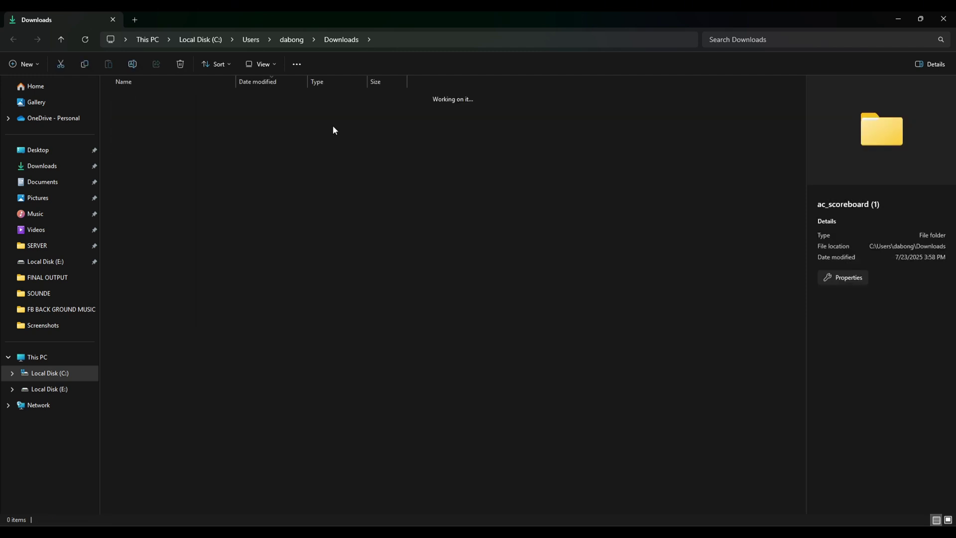
scroll(310, 286, up, 4)
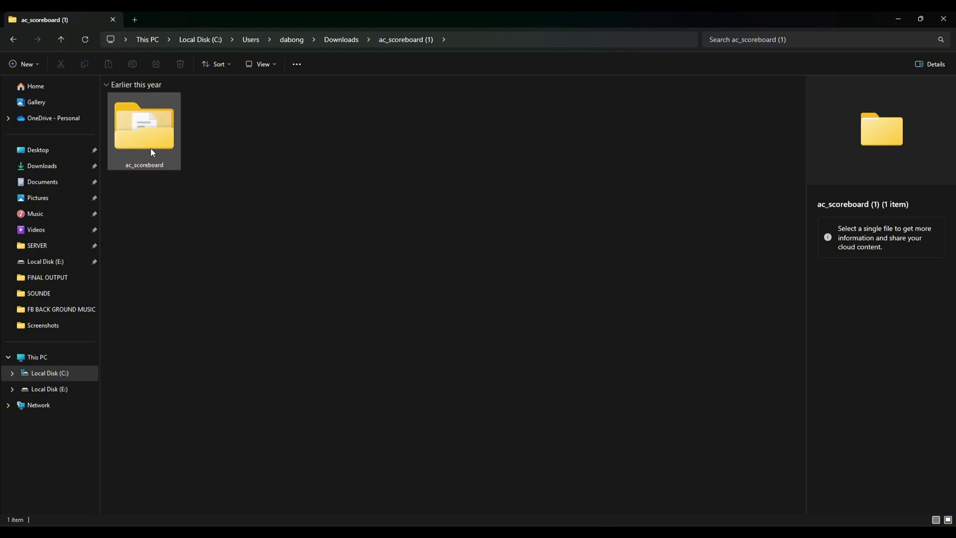
double_click(151, 148)
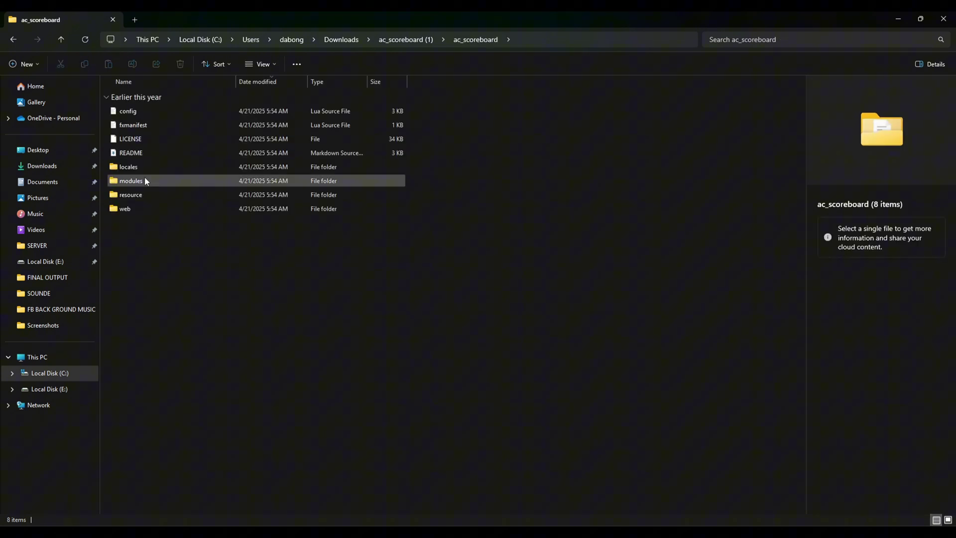
Go back to the ac_scoreboard (1) folder and cut the ac_scoreboard folder inside it
click(13, 40)
right_click(153, 129)
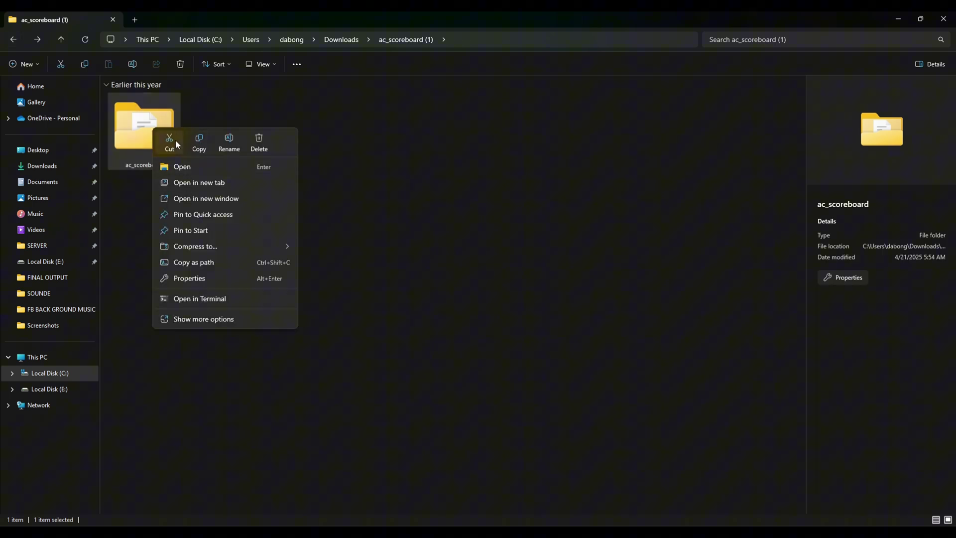
click(174, 142)
click(232, 207)
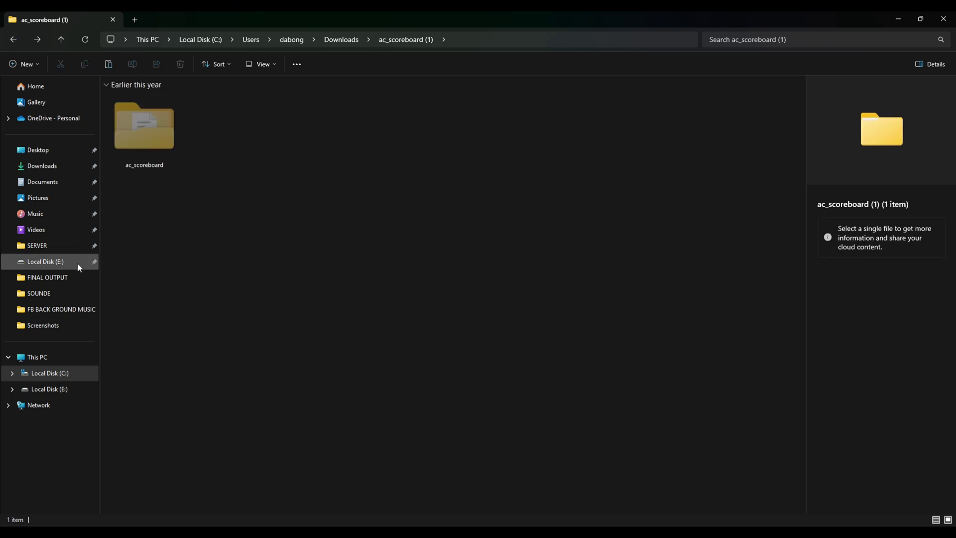
Paste the cut ac_scoreboard folder into the [standalone] folder of the QBOX server's resources
click(43, 263)
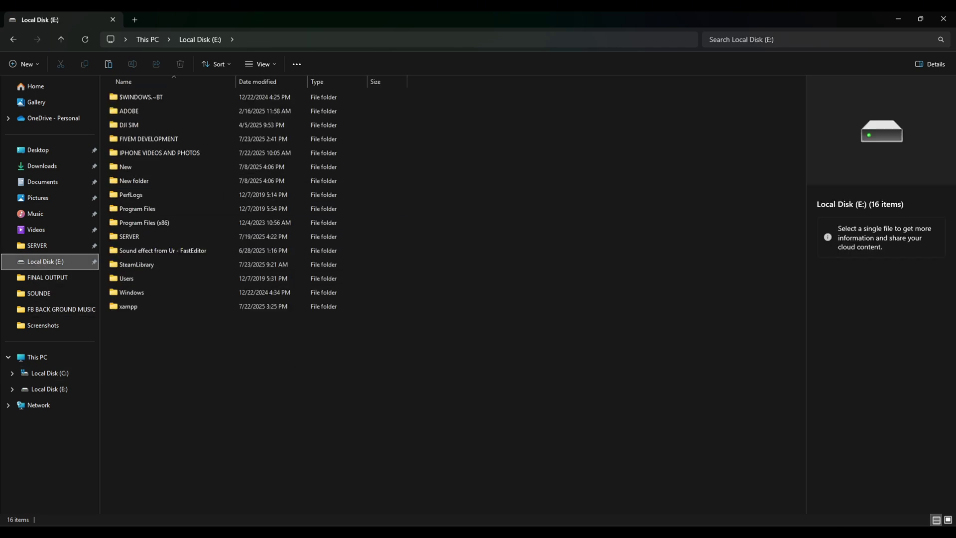
click(402, 530)
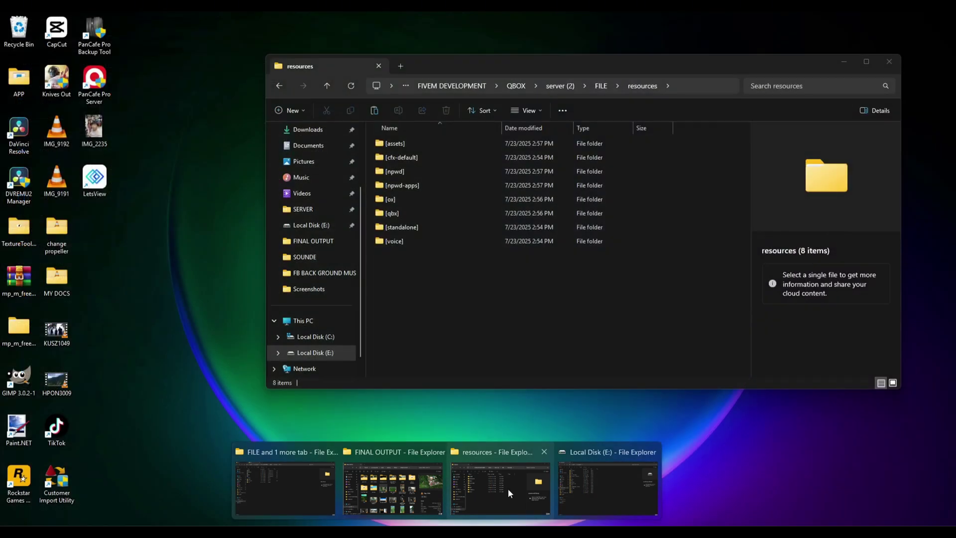
click(508, 489)
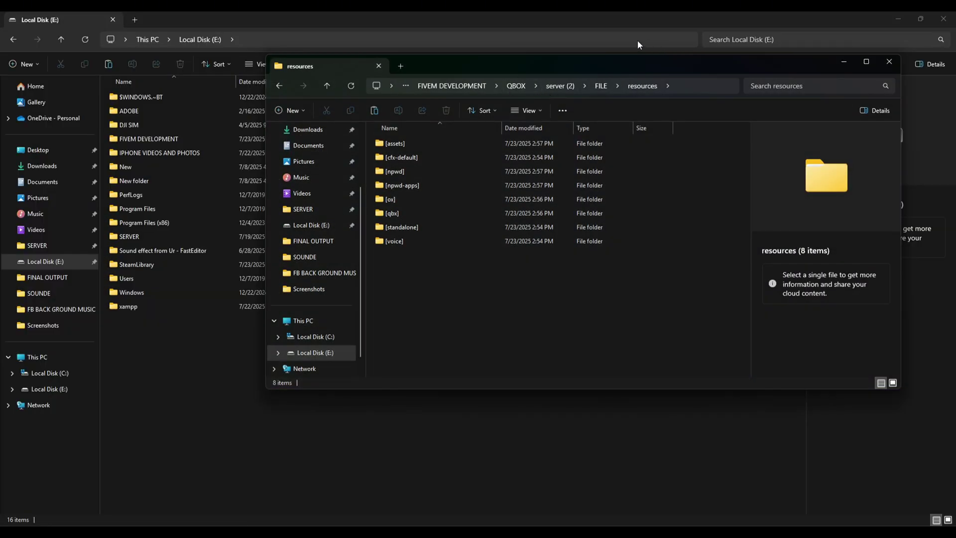
double_click(566, 64)
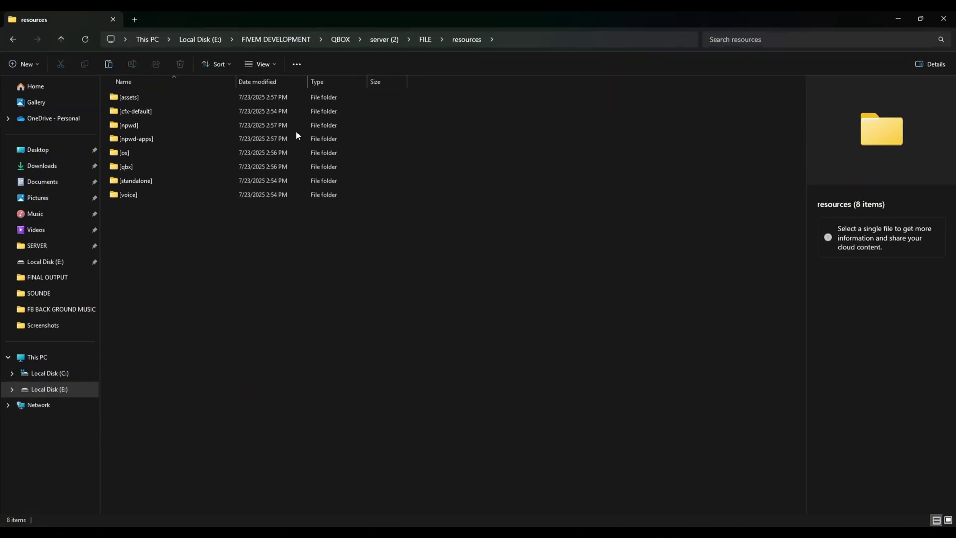
double_click(139, 185)
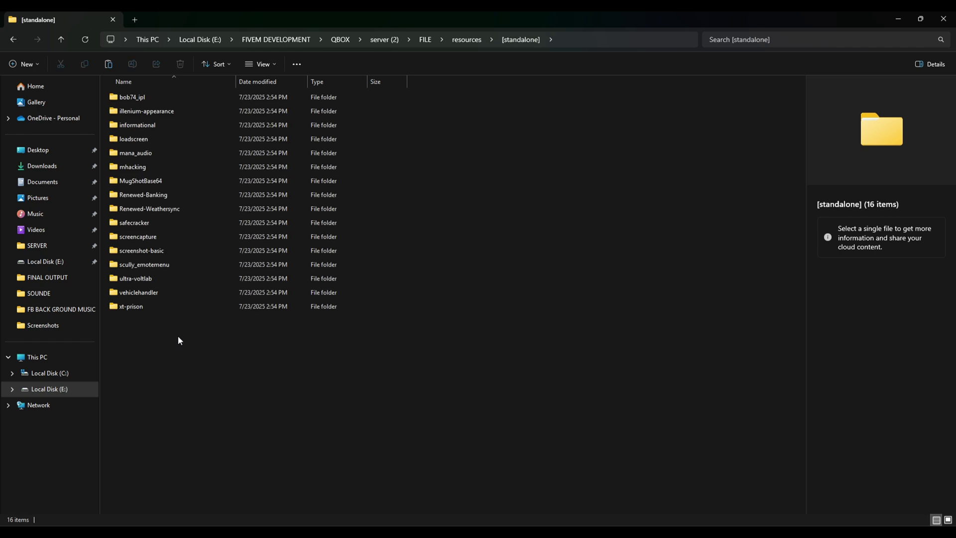
right_click(197, 358)
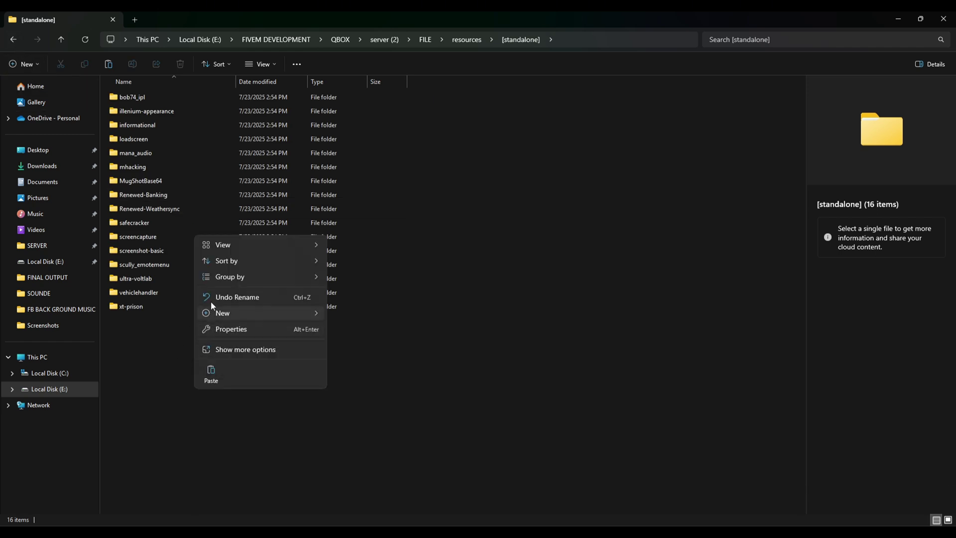
click(227, 381)
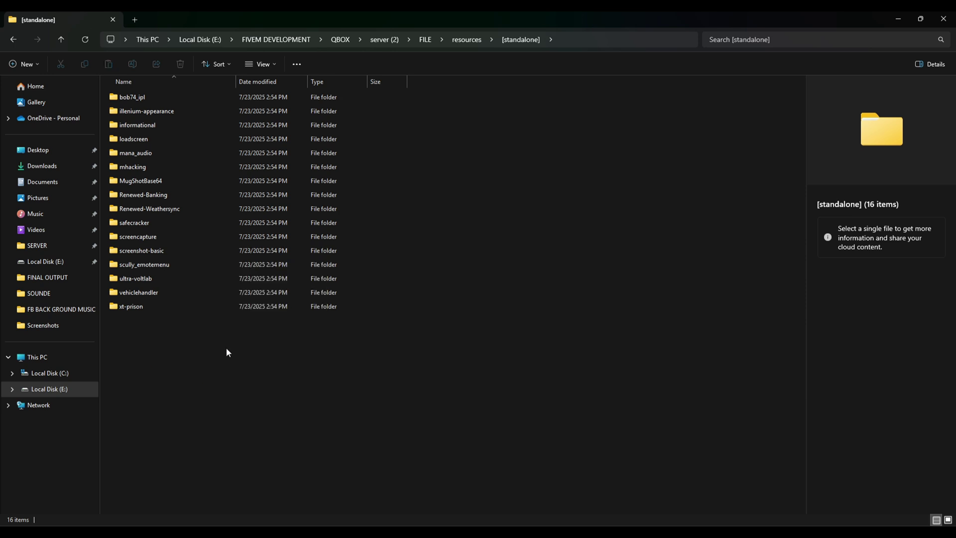
click(190, 359)
Open the [qbx] folder in resources and find its scoreboard resource
click(12, 39)
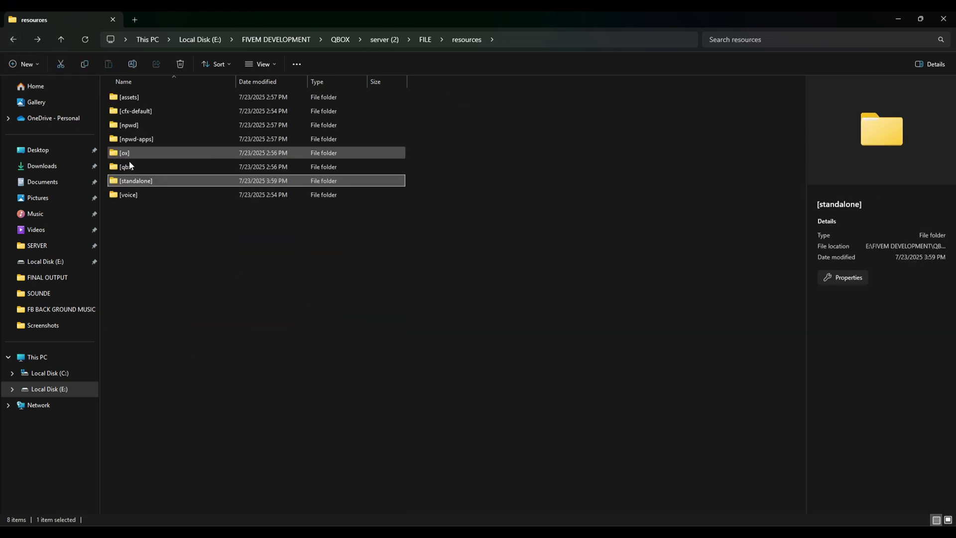
click(130, 166)
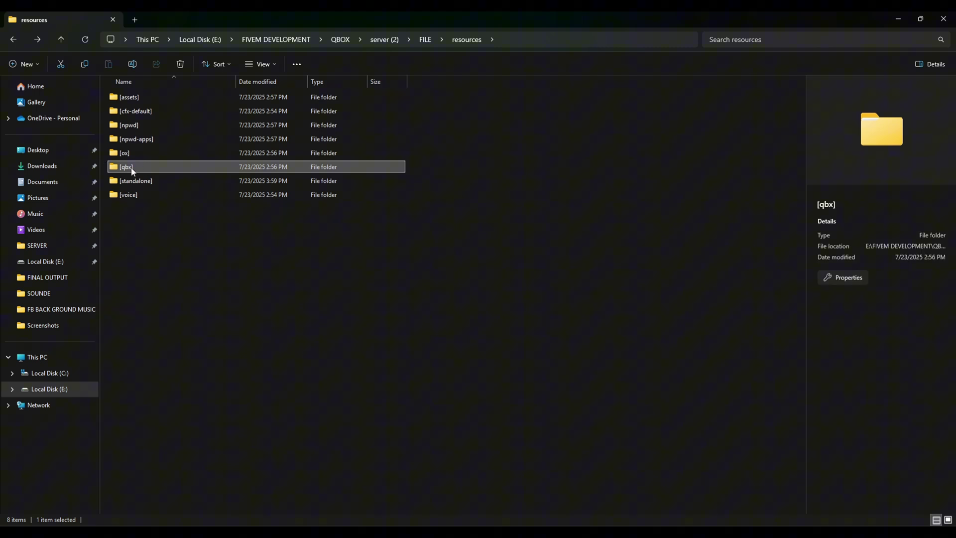
double_click(145, 167)
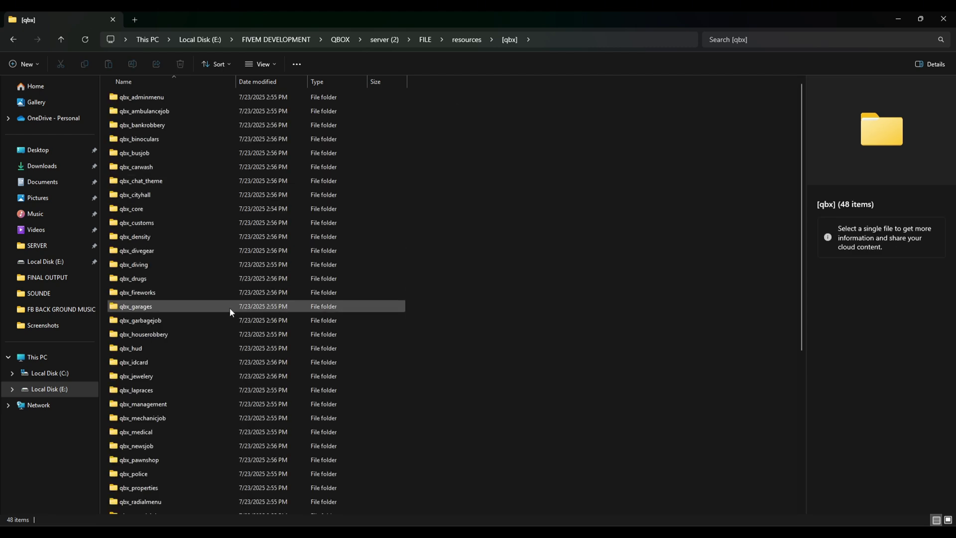
scroll(186, 320, down, 4)
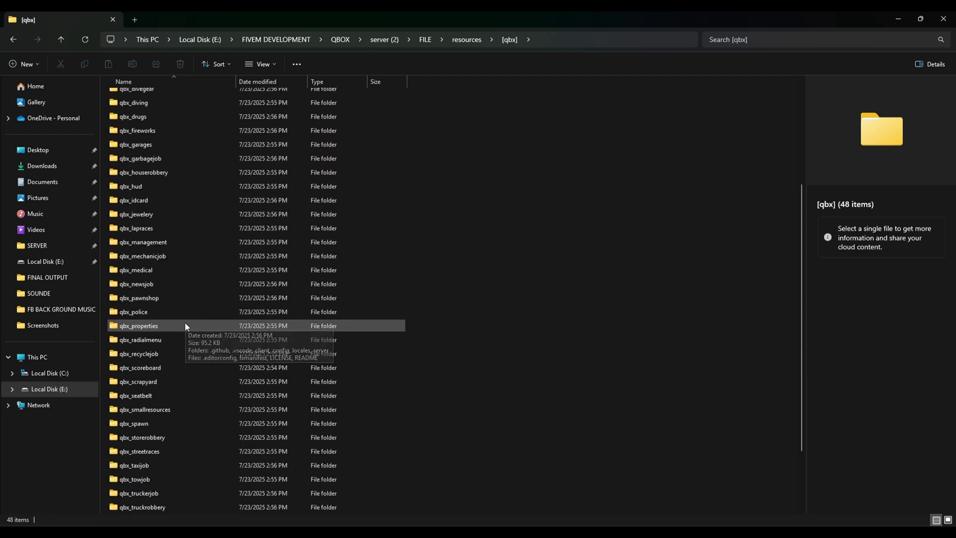
scroll(185, 321, down, 2)
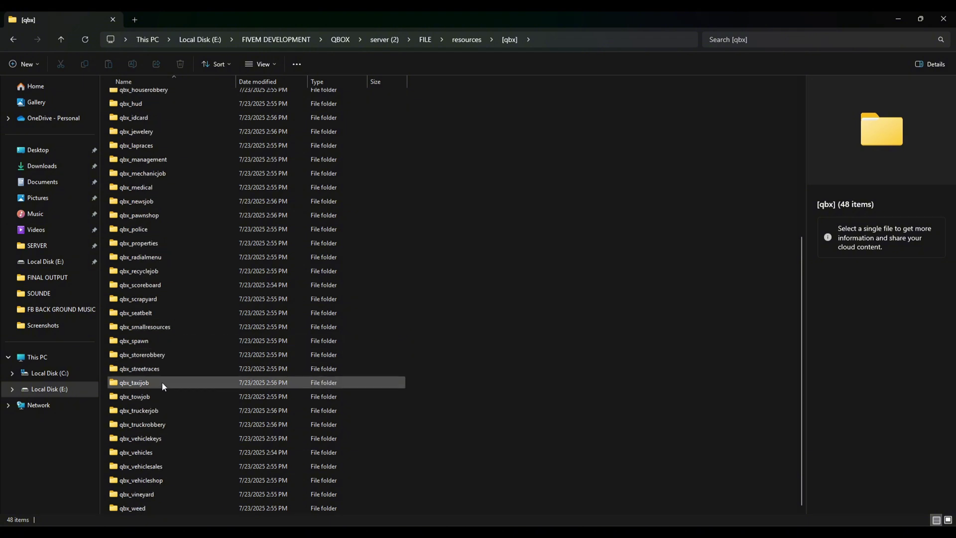
Back up the qbx_scoreboard folder as the WinRAR archive qbx_scoreboard.rar in the same location
right_click(172, 467)
click(148, 327)
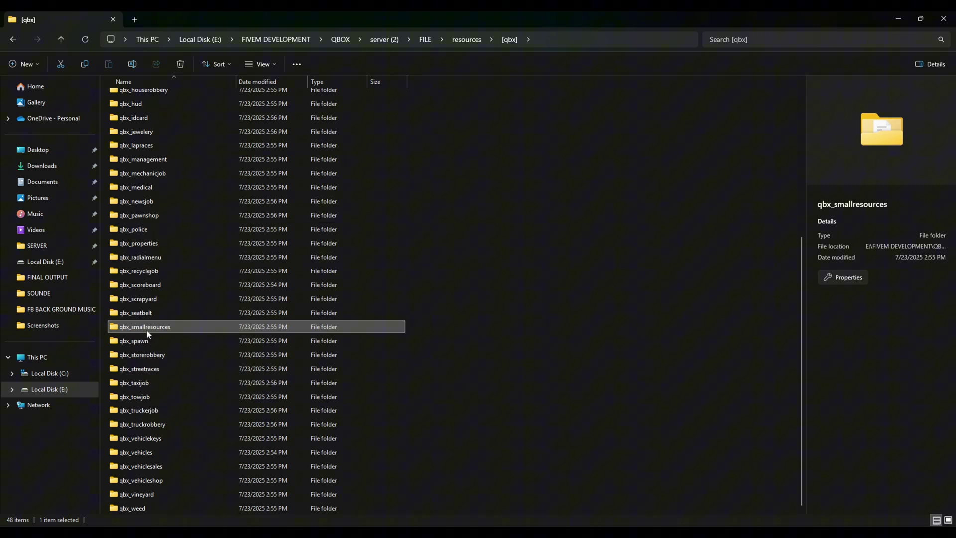
click(172, 286)
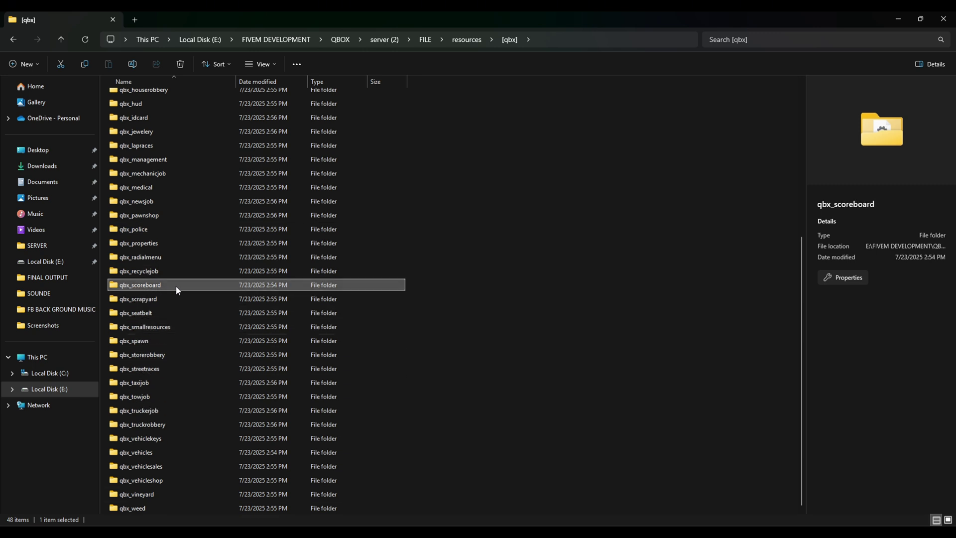
right_click(176, 289)
click(206, 277)
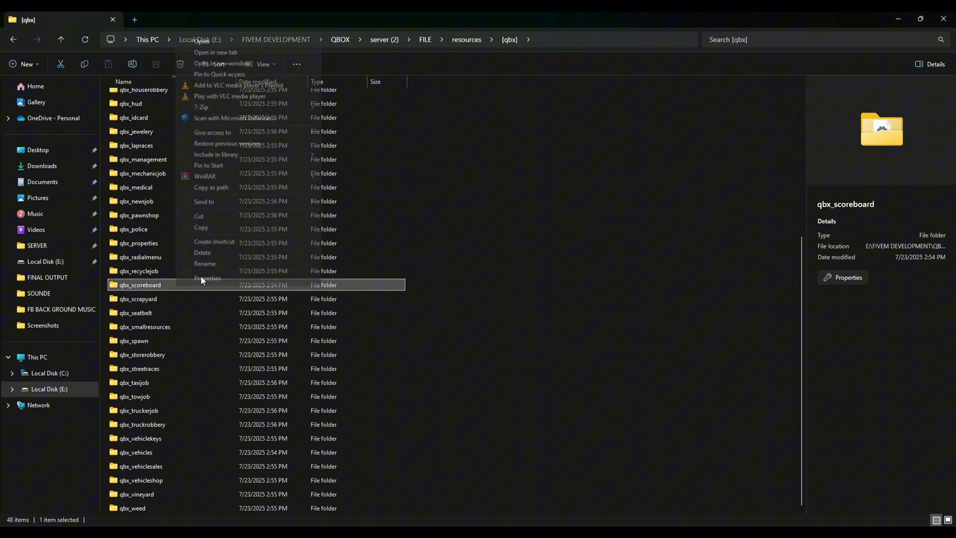
mouse_move(240, 176)
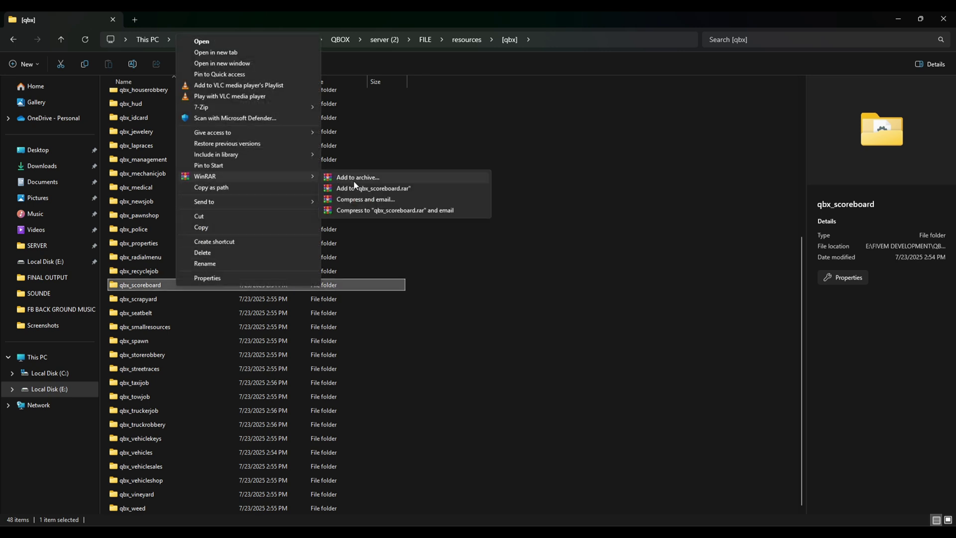
click(373, 188)
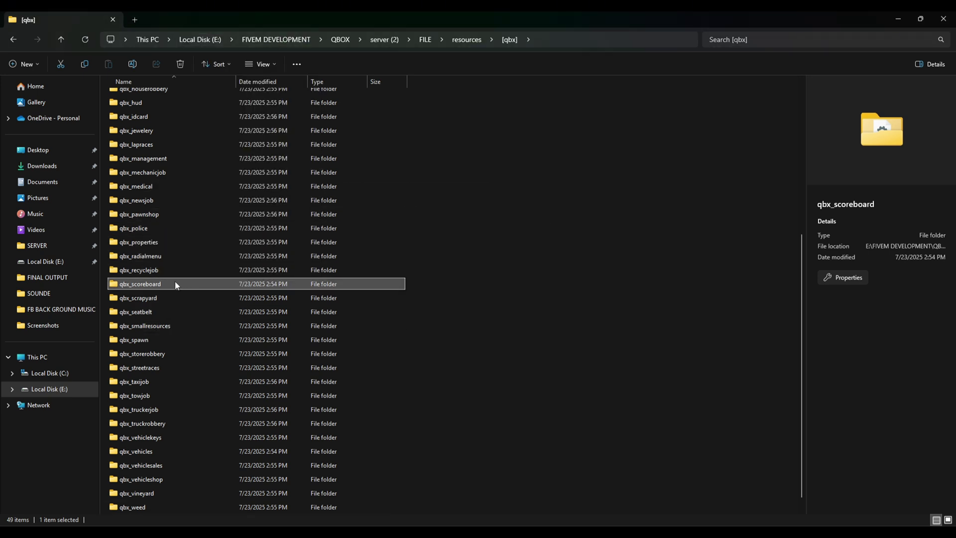
Permanently delete the qbx_scoreboard folder, keeping only its WinRAR archive
key(shift+Delete)
key(Return)
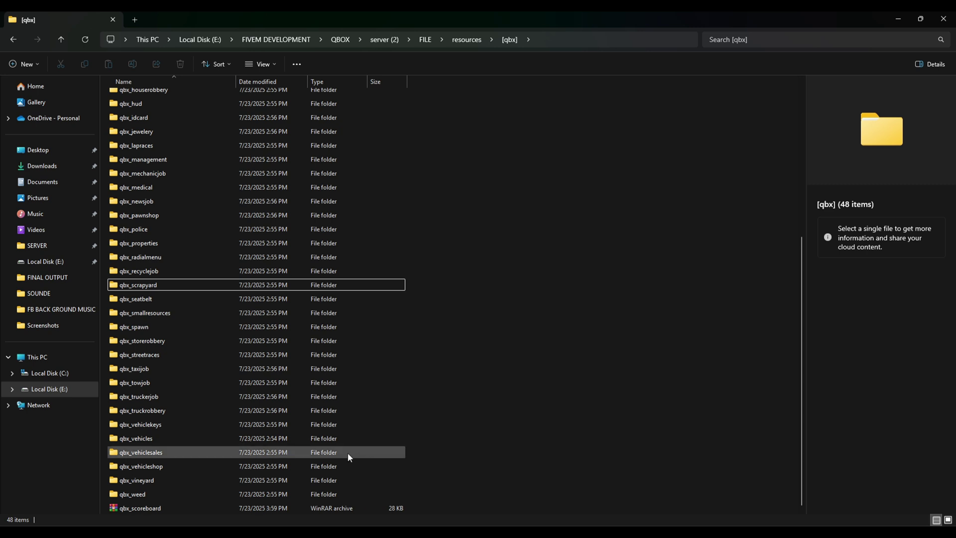
click(149, 509)
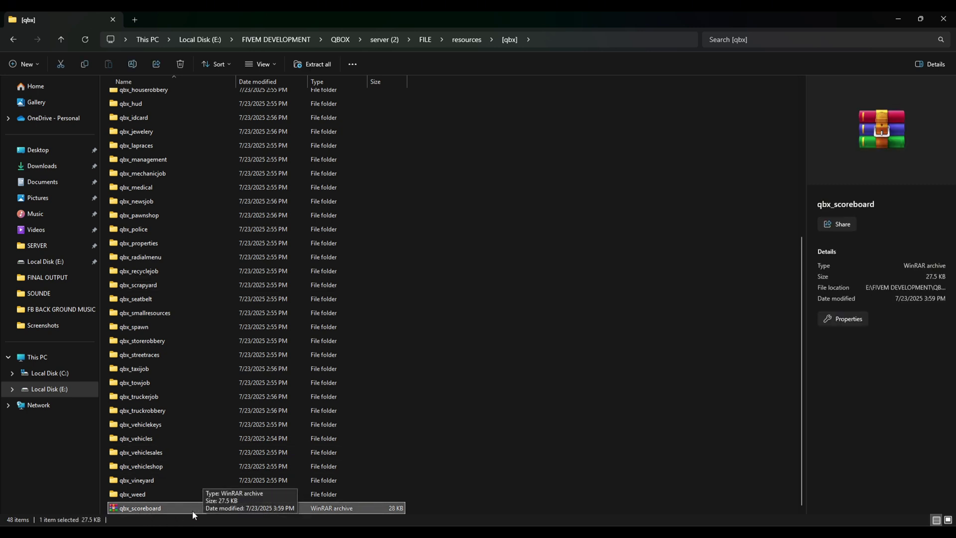
click(603, 268)
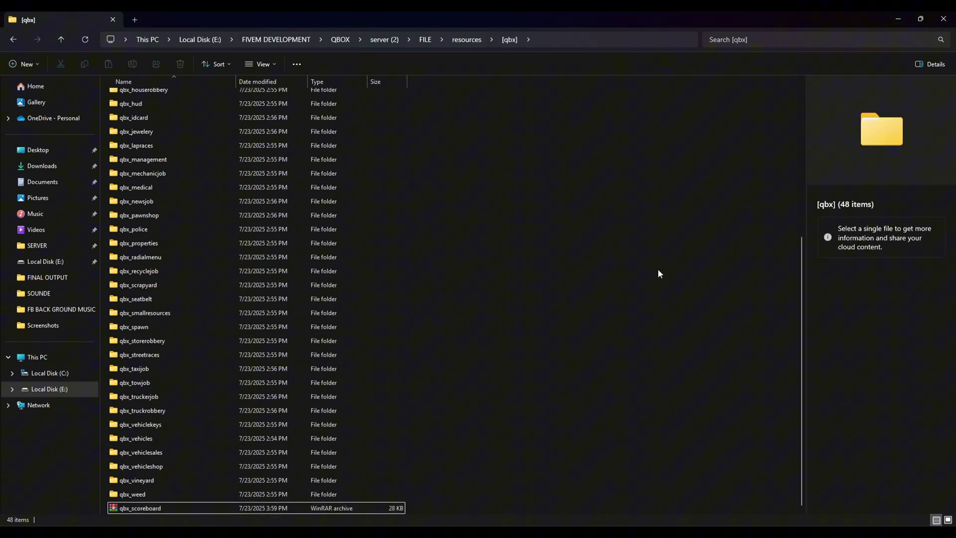
Return from the [qbx] folder to the server's FILE folder containing the configuration files
click(13, 40)
click(237, 267)
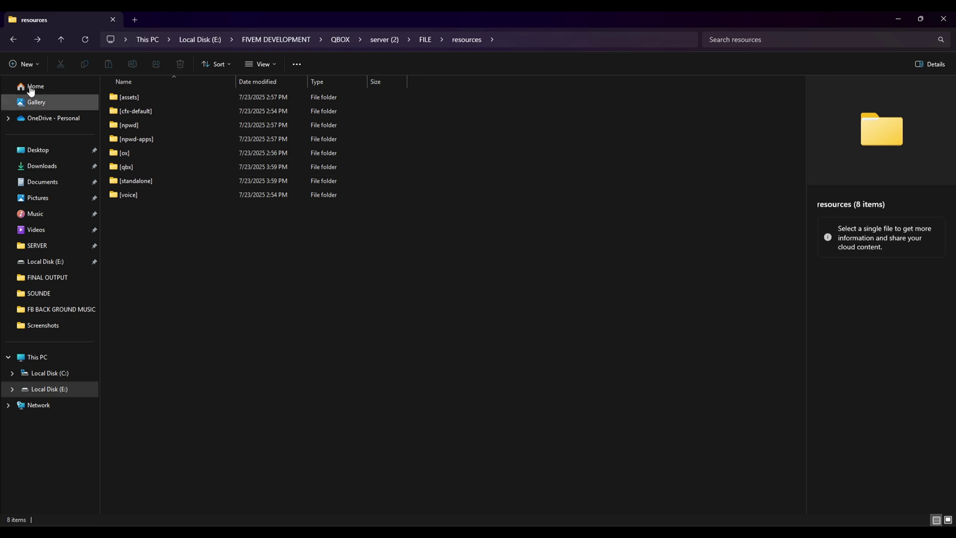
click(14, 39)
click(320, 253)
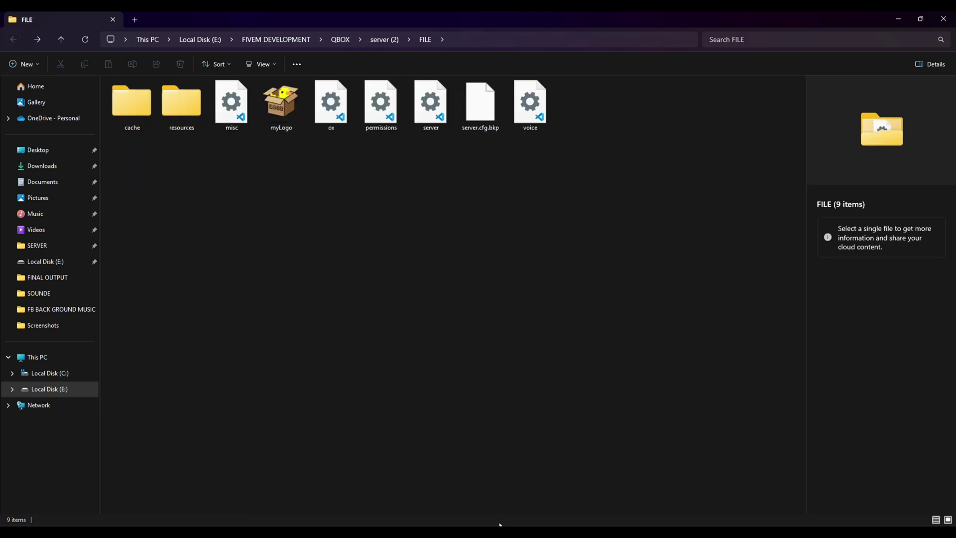
Switch to the FiveM game and create a character in the first slot, entering the first and last name and saving its customization
mouse_move(490, 532)
click(491, 495)
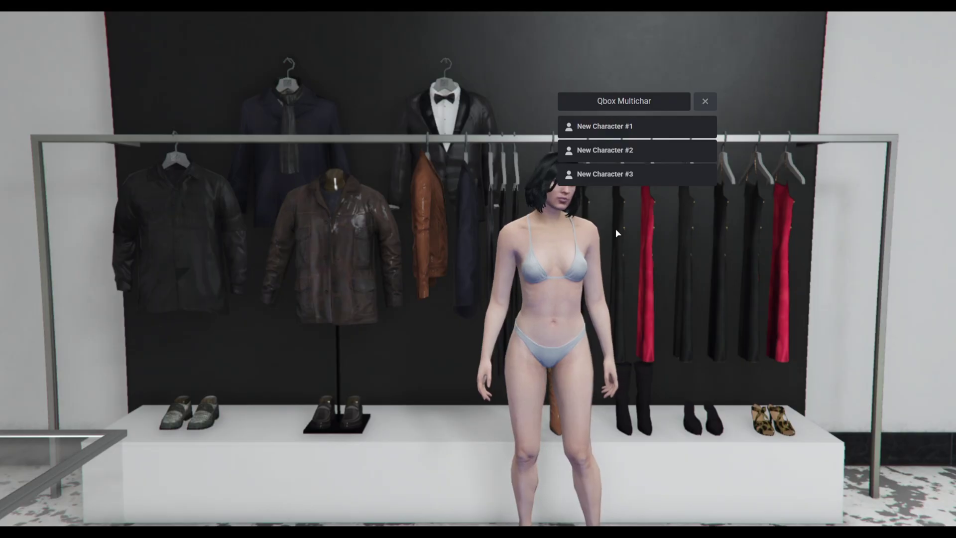
click(608, 131)
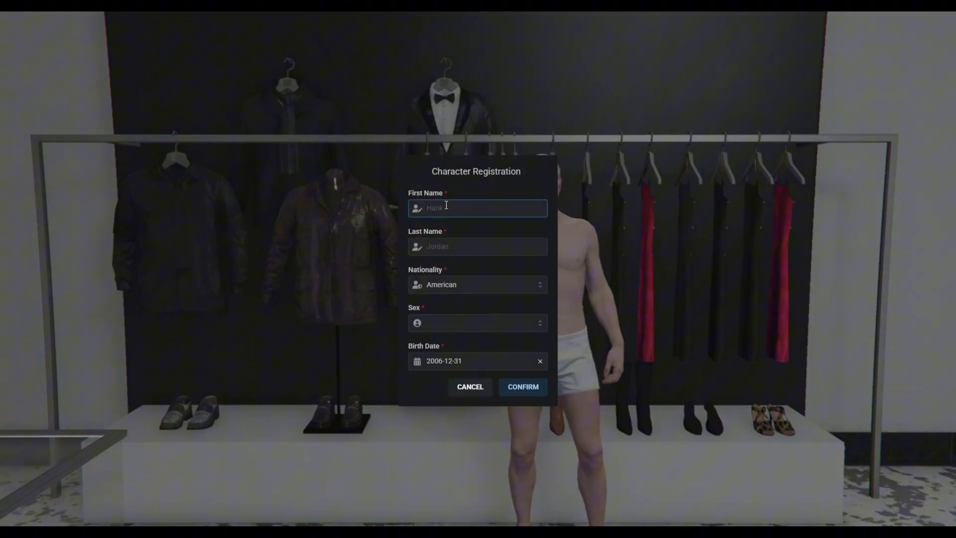
text(Dabong)
key(Tab)
text(Lao)
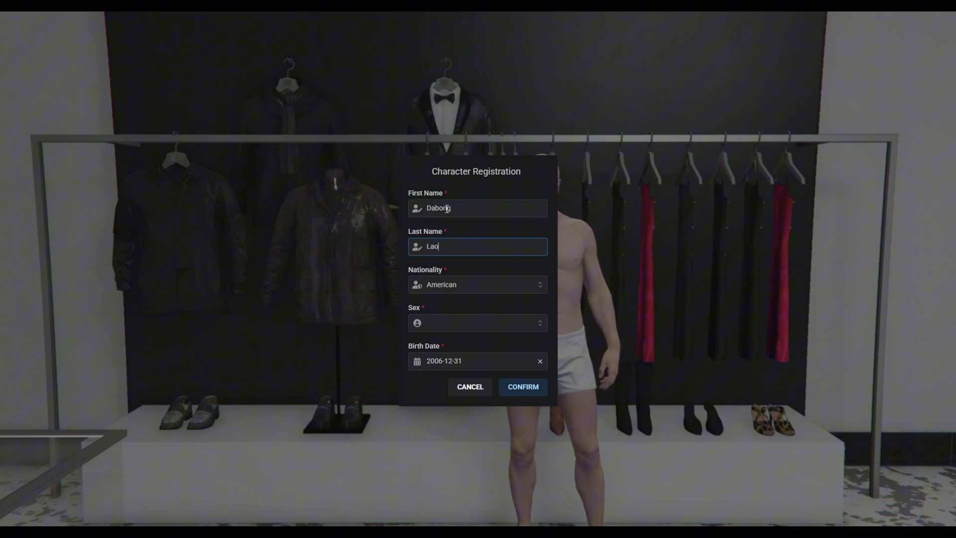
key(BackSpace)
text(tolato)
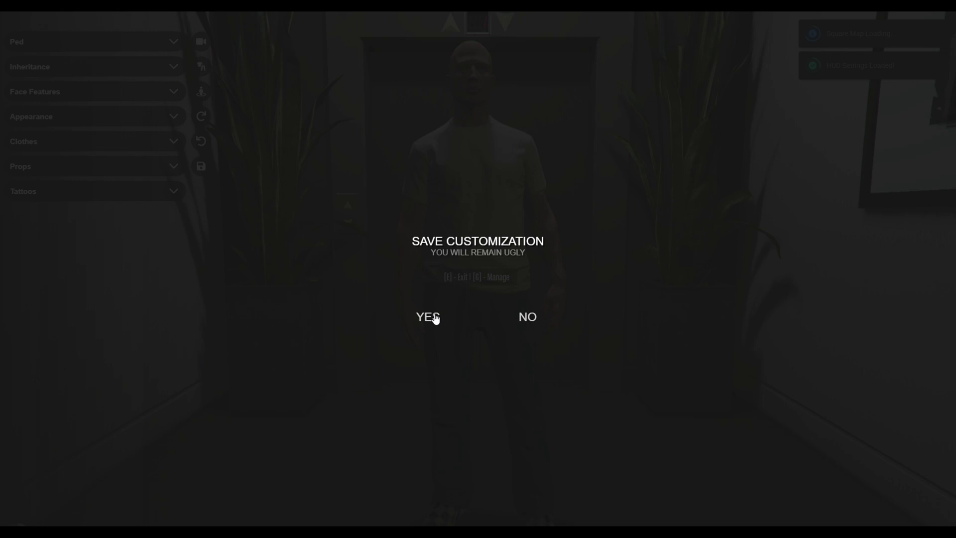
click(429, 316)
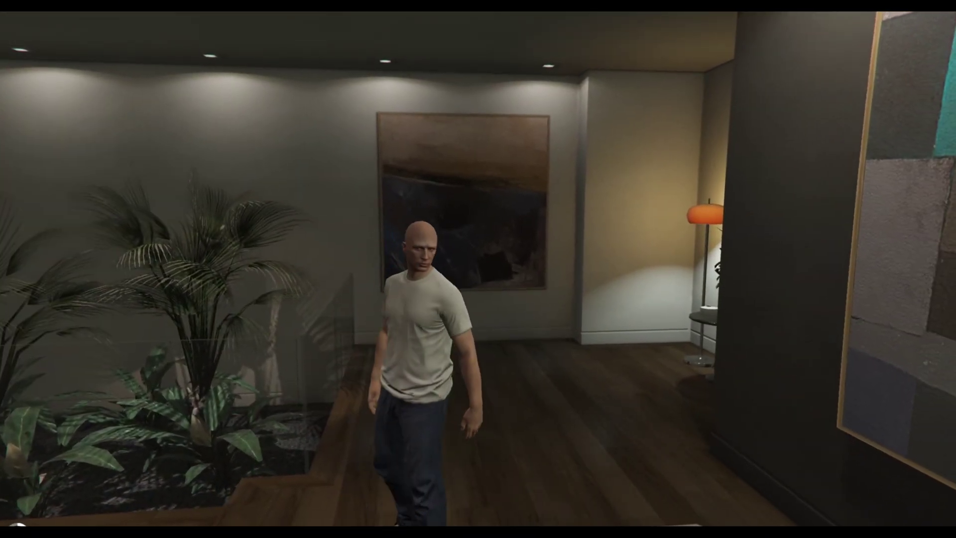
Display the default server info scoreboard in the game
key(Home)
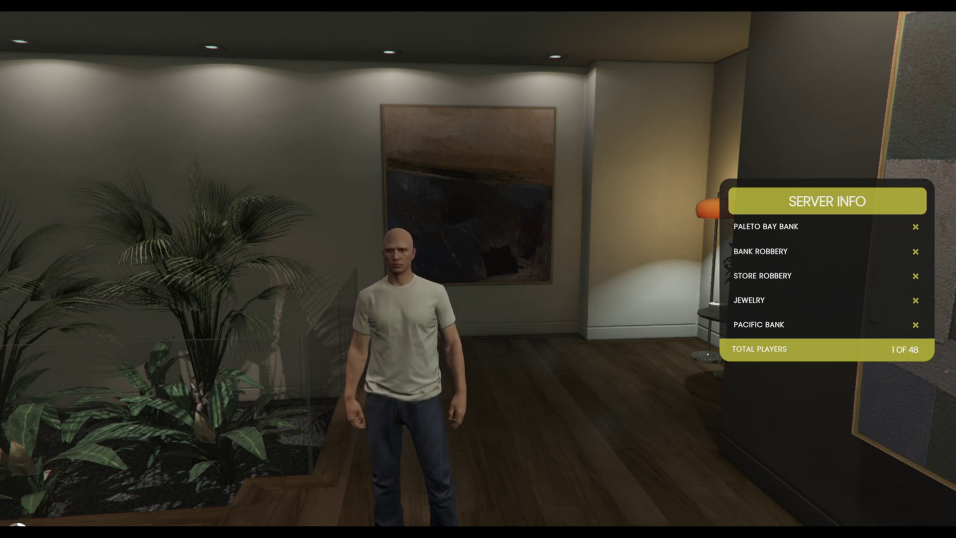
key(Escape)
key(Escape)
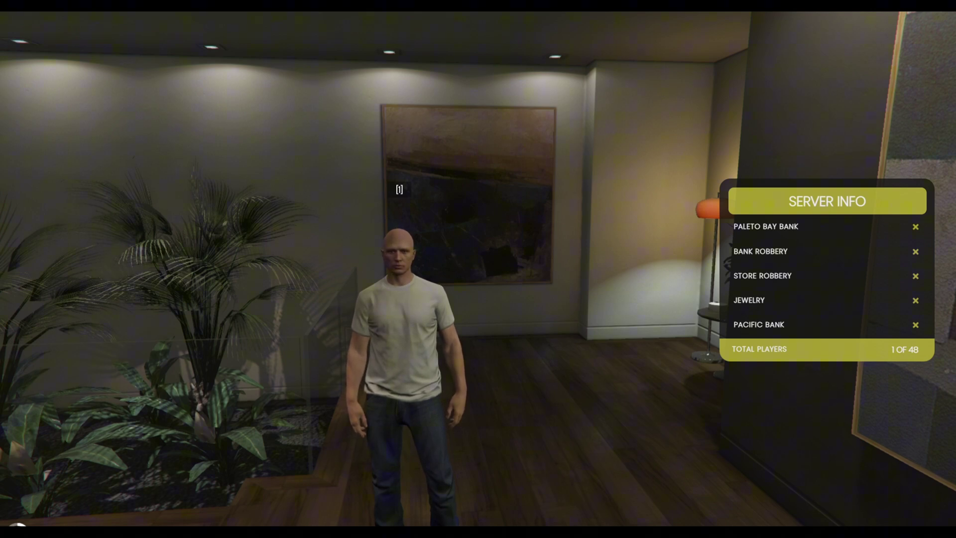
Stop the qbx_scoreboard resource from the in-game console
key(F8)
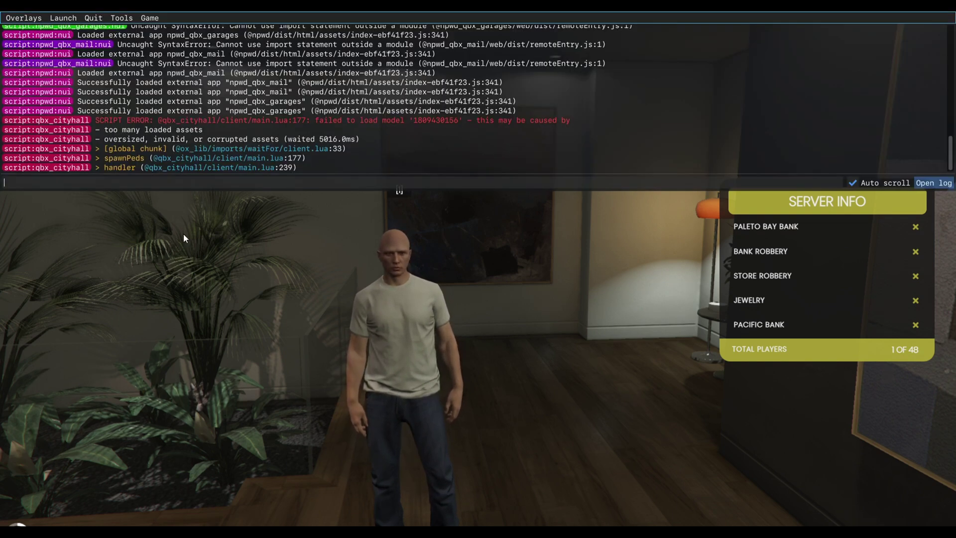
text(stop q)
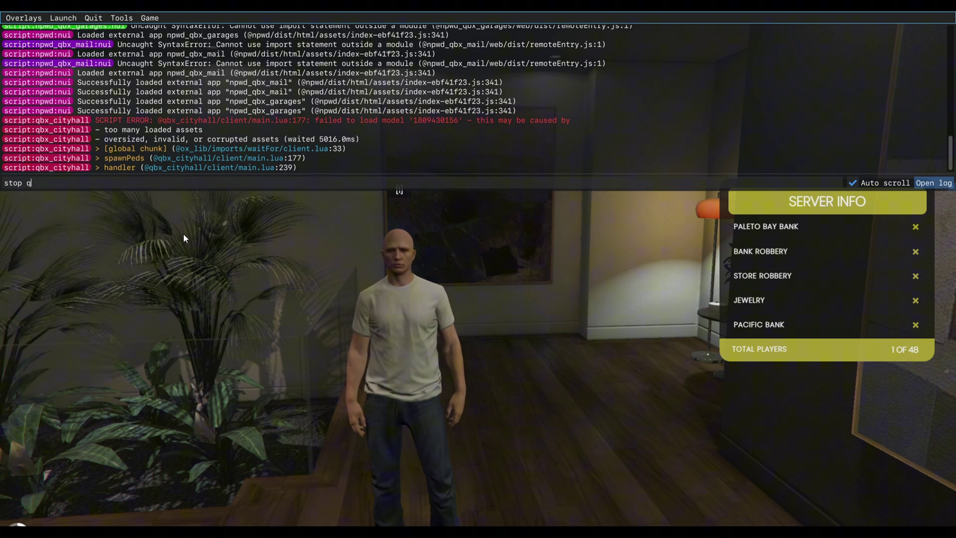
text(bx_scro)
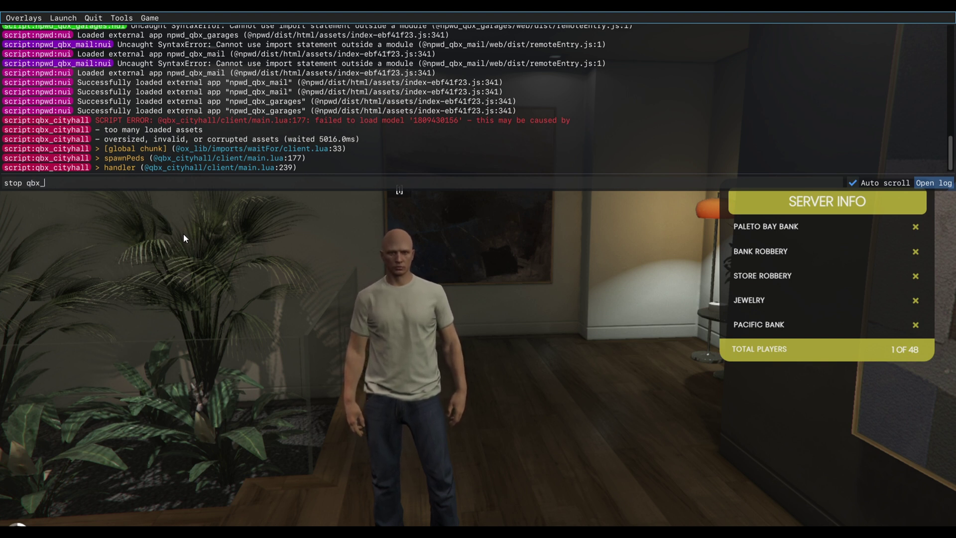
key(BackSpace)
key(BackSpace)
text(oreboard)
key(Return)
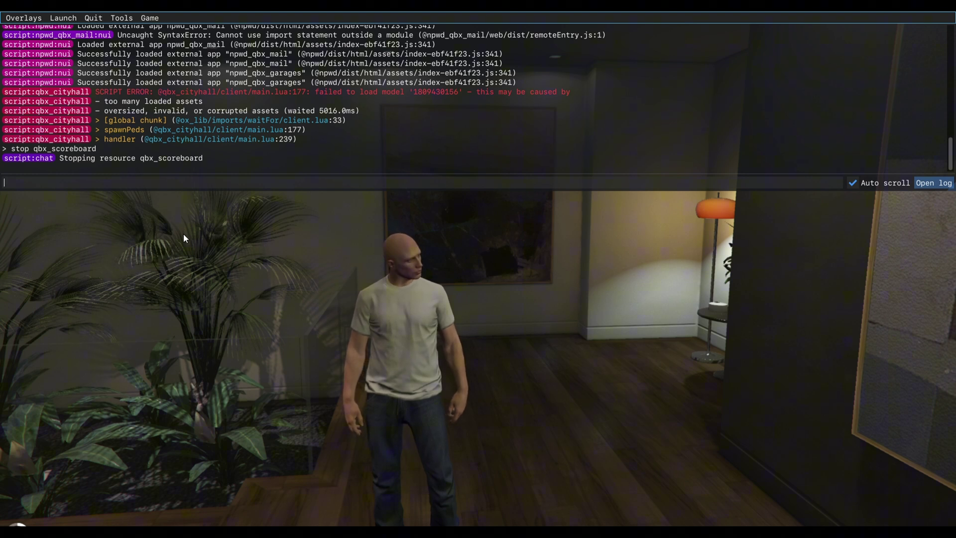
Refresh the server's resource list with the console's refresh command
text(refre)
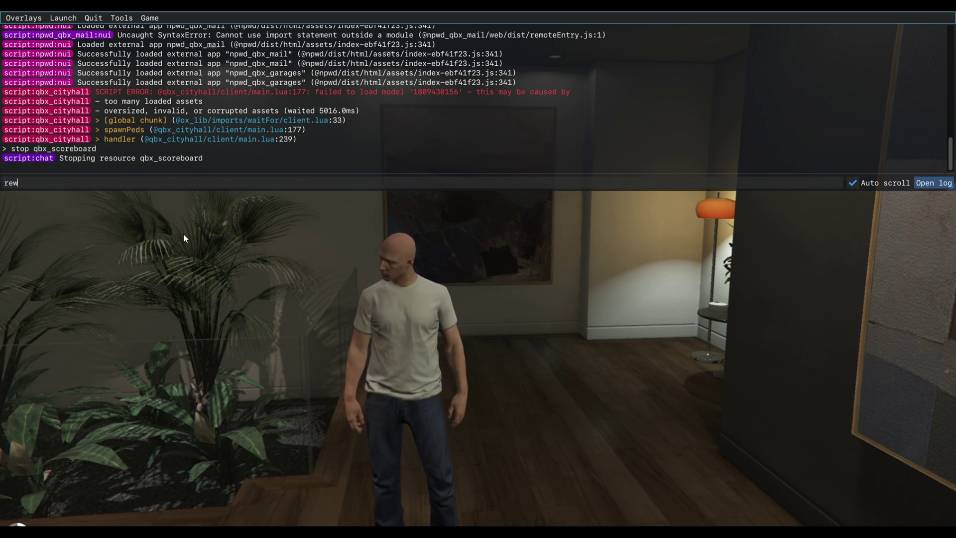
text(sh)
key(Return)
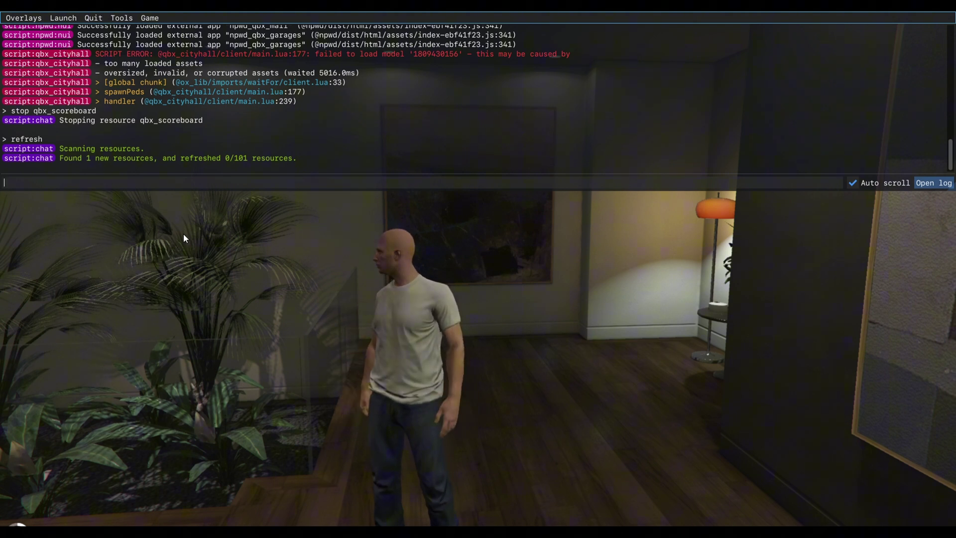
Start the ac_scoreboard resource with the console command "ensure ac_scoreboard" and close the console
text(ensure ac)
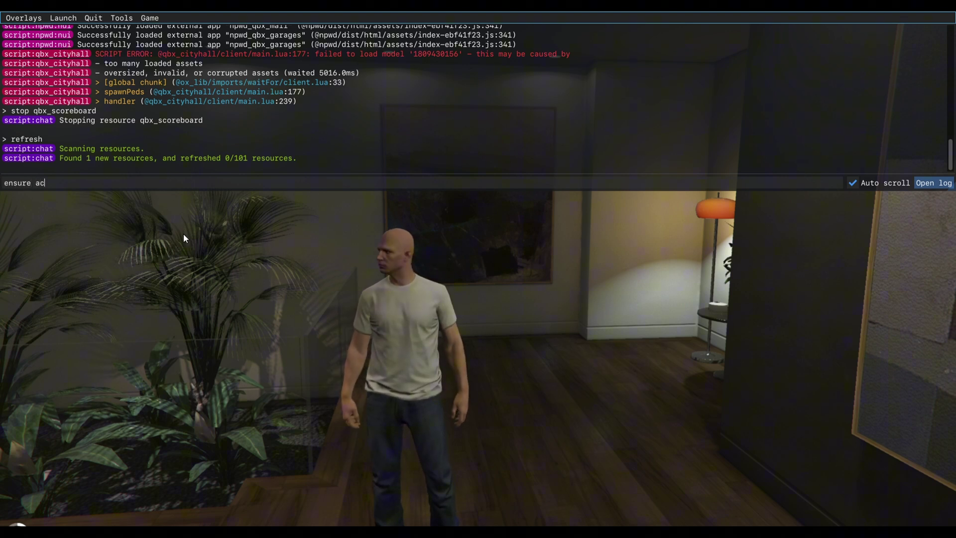
text(_)
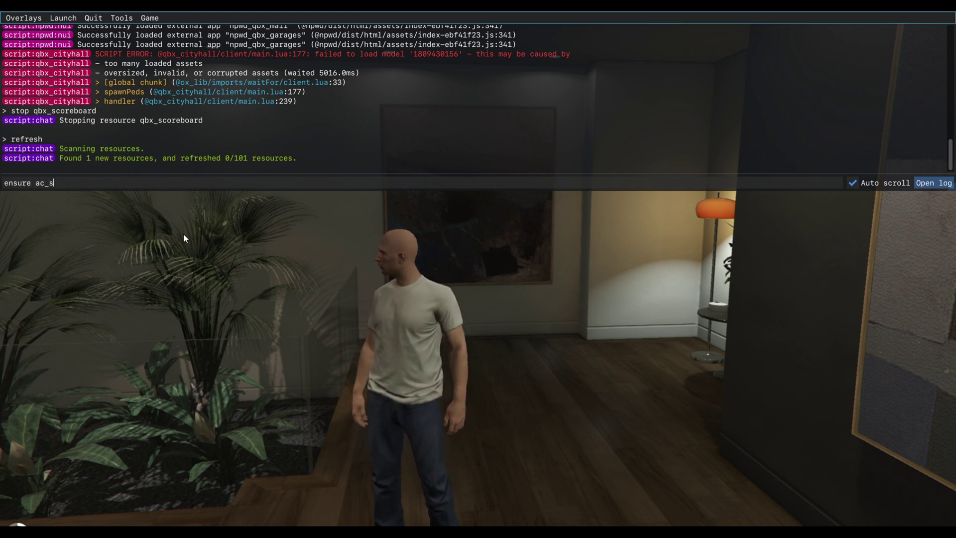
text(scorebopard)
key(BackSpace)
key(BackSpace)
key(BackSpace)
key(BackSpace)
text(ard)
key(Return)
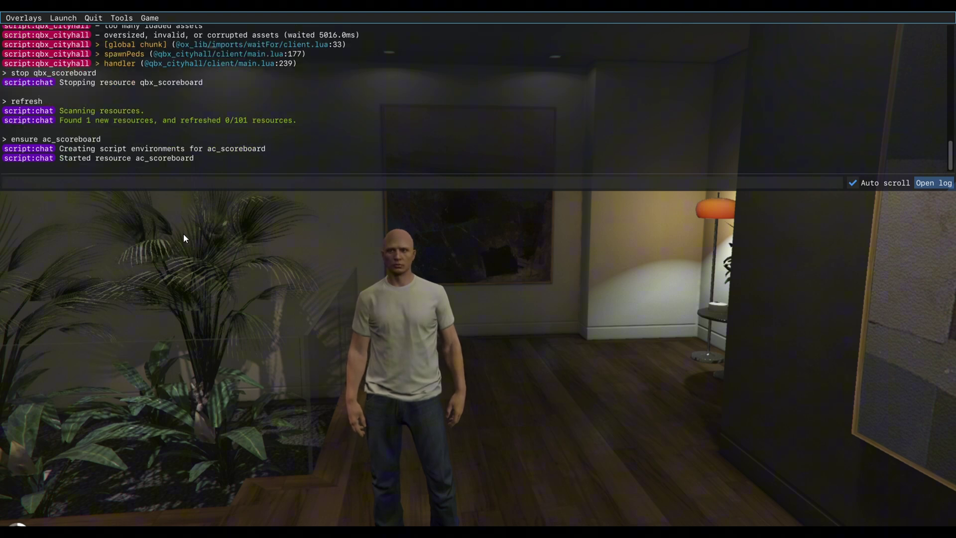
key(F8)
key(F8)
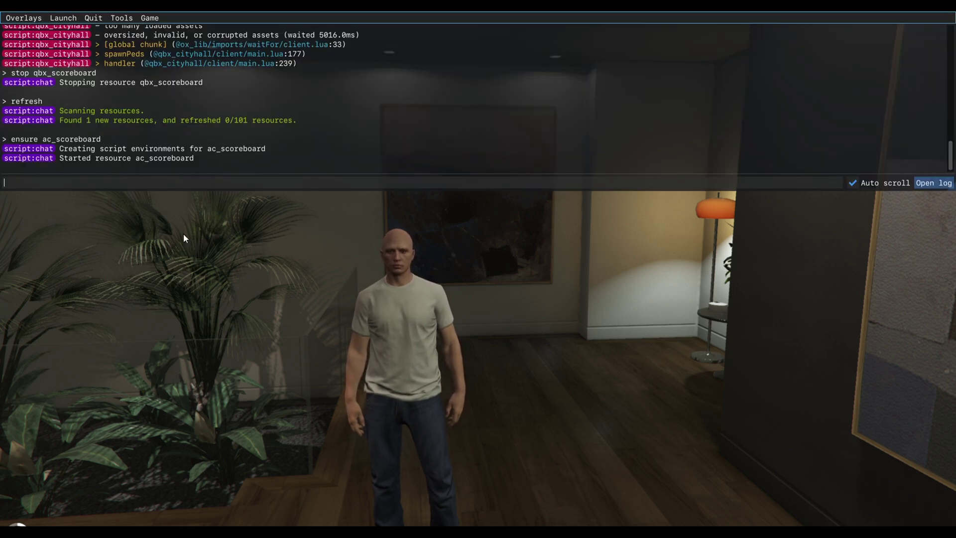
key(F8)
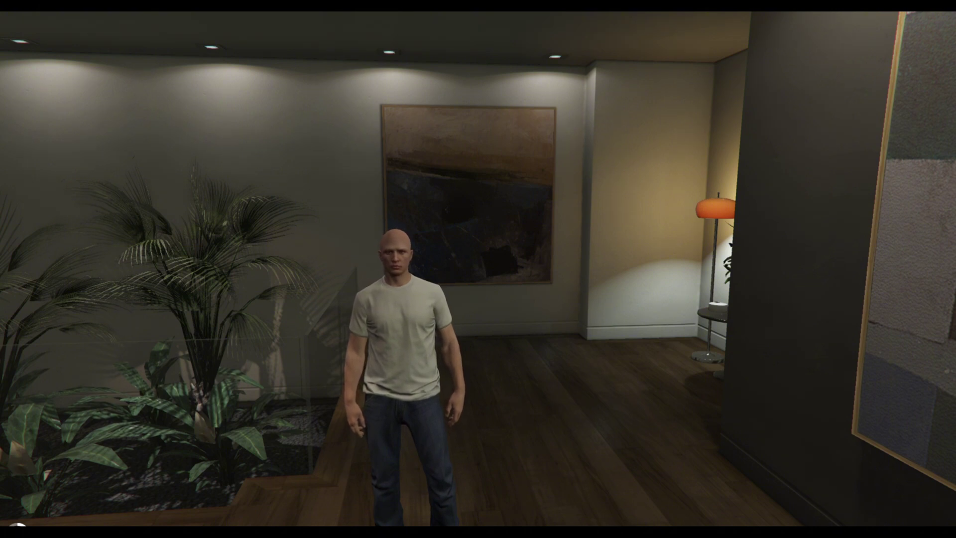
Open the new AC Scoreboard in the game and examine its groups and players sections before closing it
key(Home)
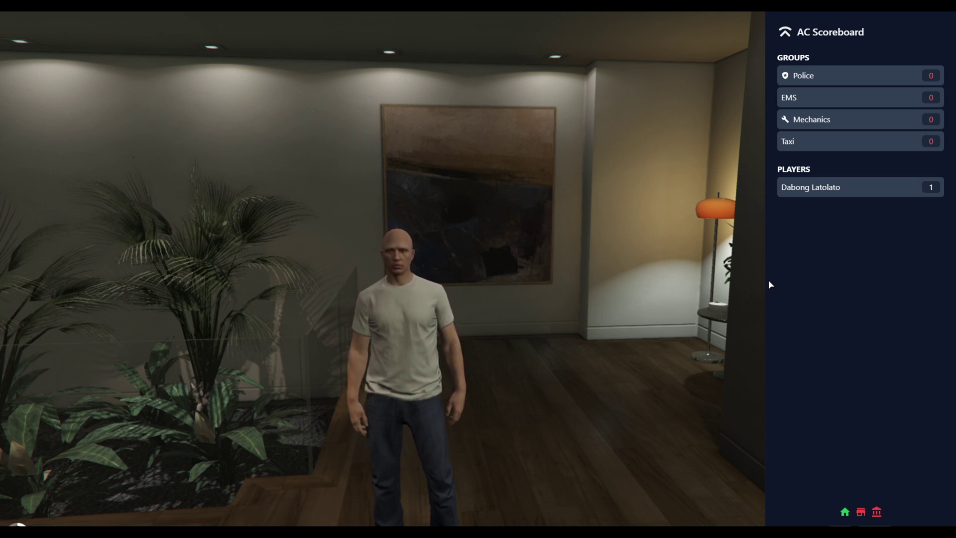
double_click(785, 98)
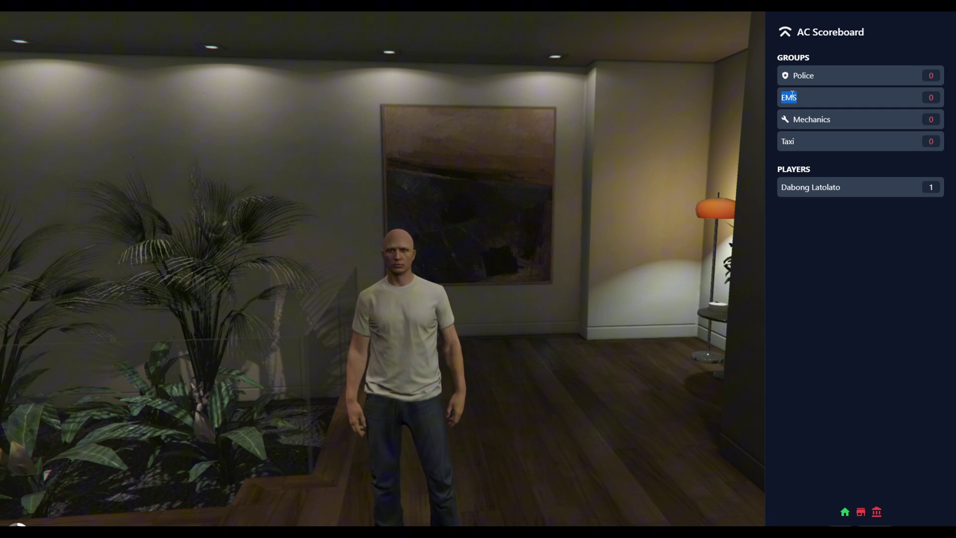
click(797, 78)
drag(772, 72, 813, 76)
click(835, 83)
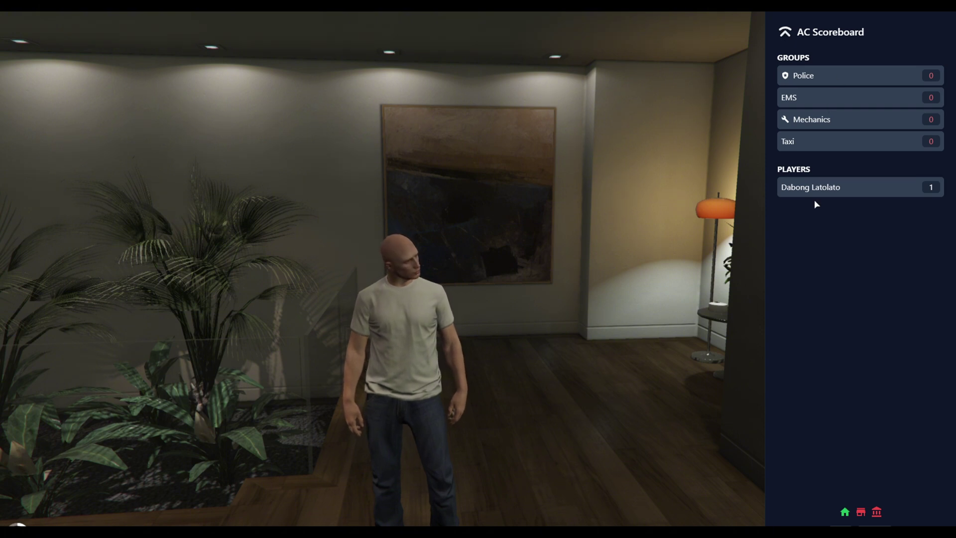
key(Escape)
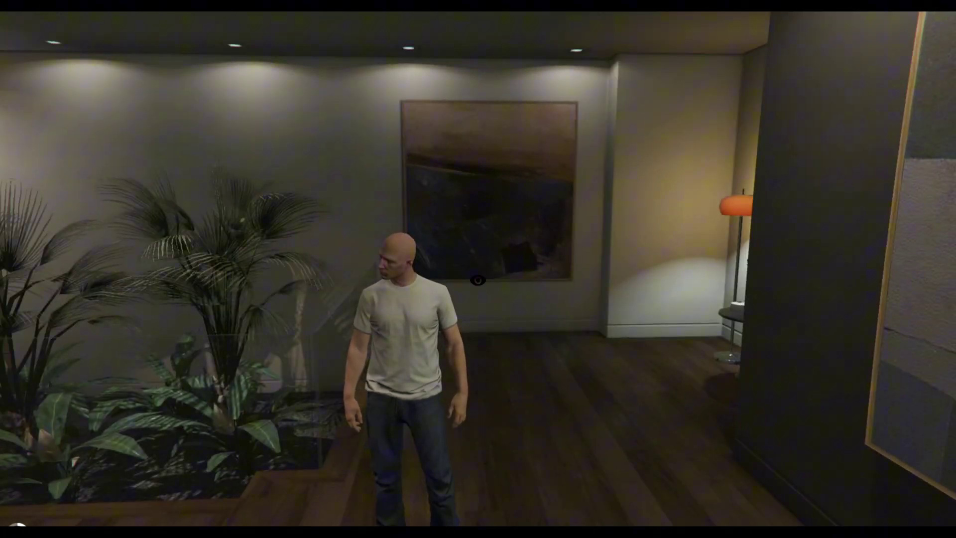
Switch to File Explorer and open the config file of ac_scoreboard from the [standalone] folder in resources
key(alt+Tab)
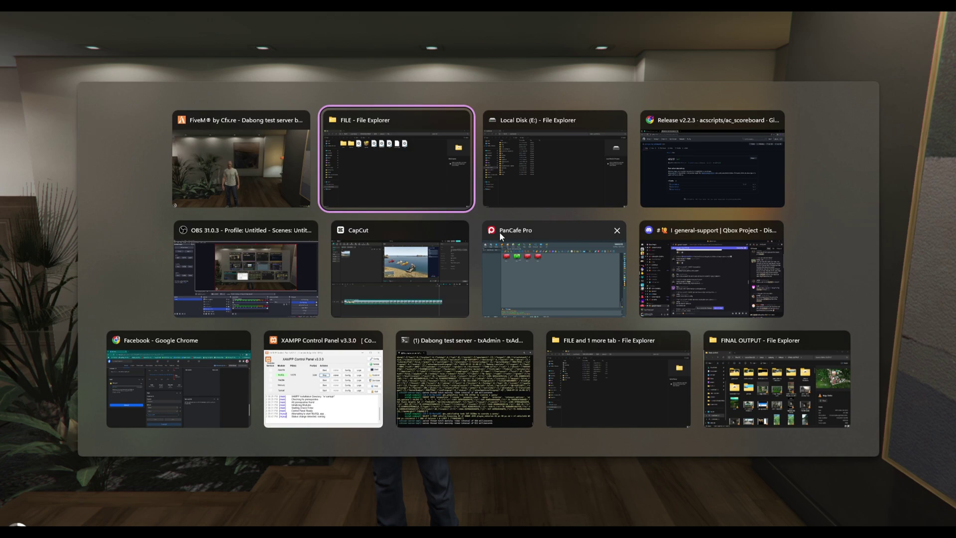
click(515, 191)
click(372, 306)
key(alt+Tab)
key(alt+Tab)
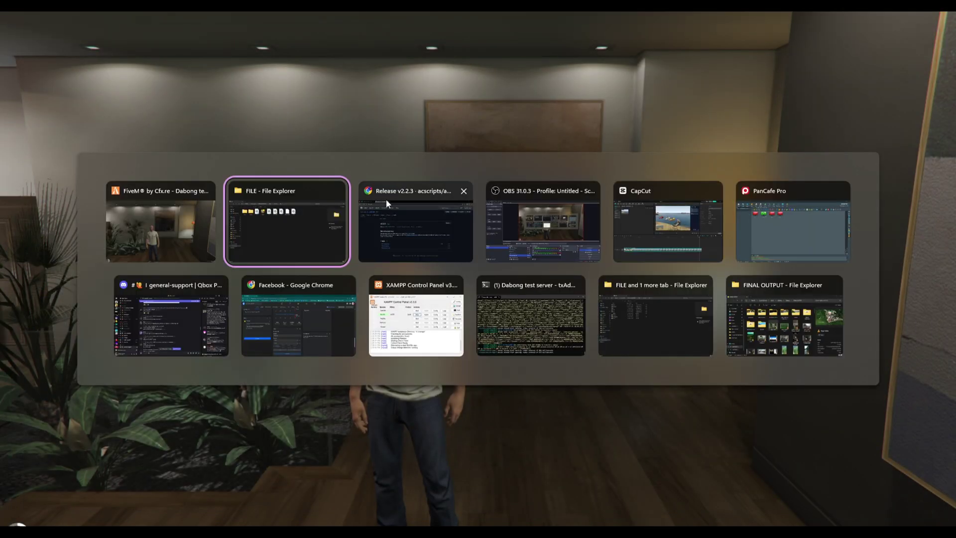
click(273, 236)
double_click(189, 116)
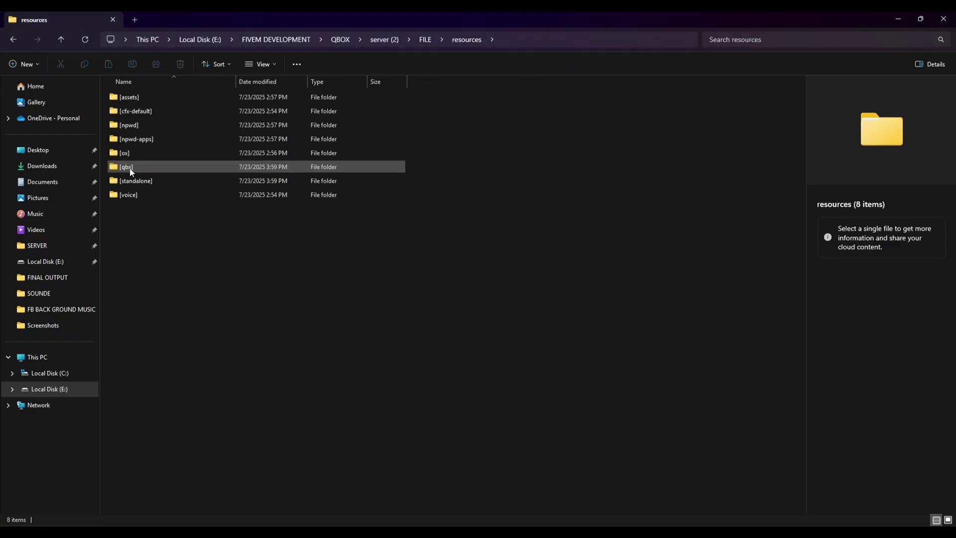
double_click(195, 184)
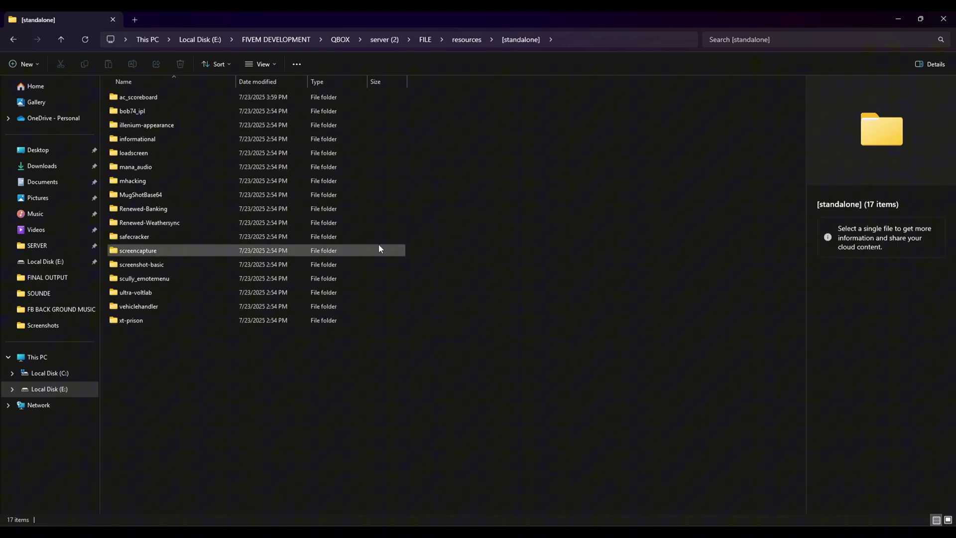
double_click(152, 98)
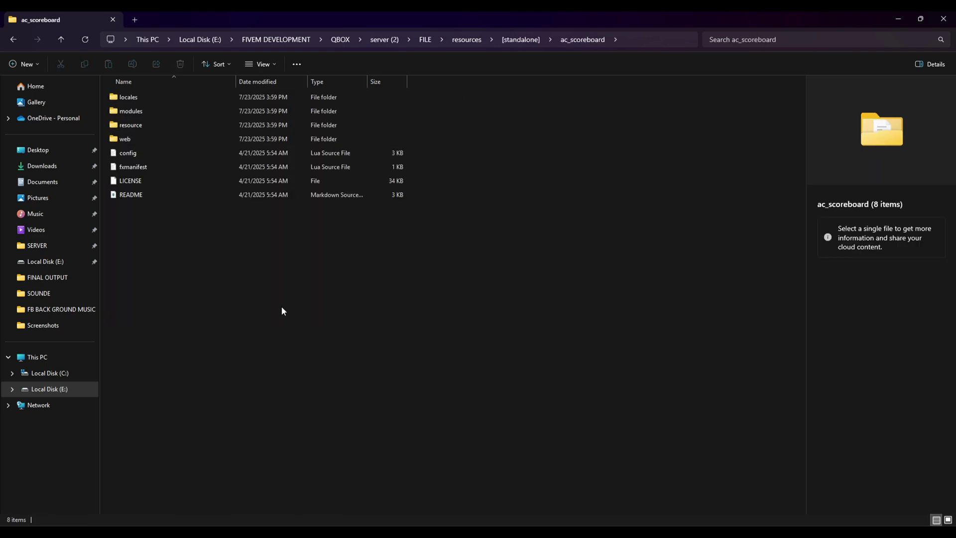
scroll(274, 308, up, 5)
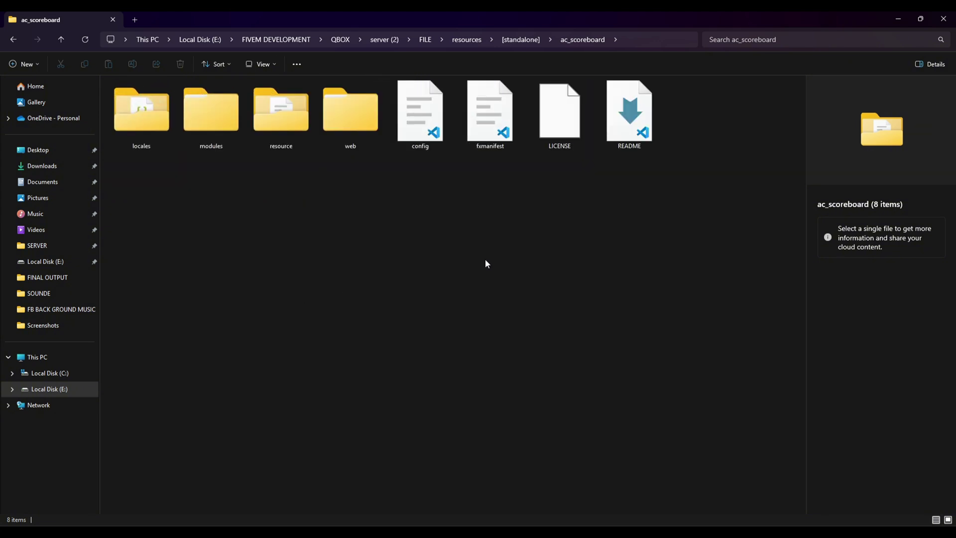
double_click(419, 144)
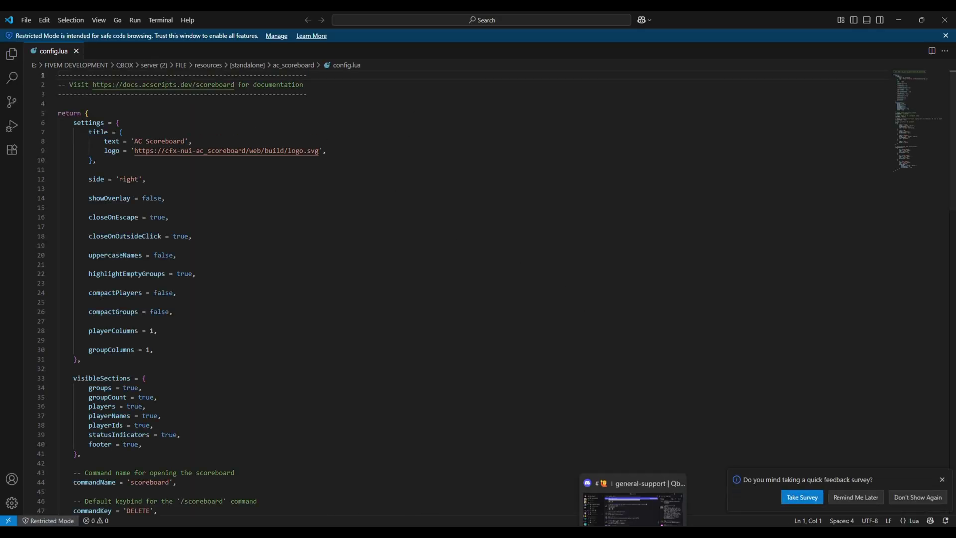
Switch to Discord and copy the link of the logo image in the Mindanao Roleplay server's logo channel
click(633, 470)
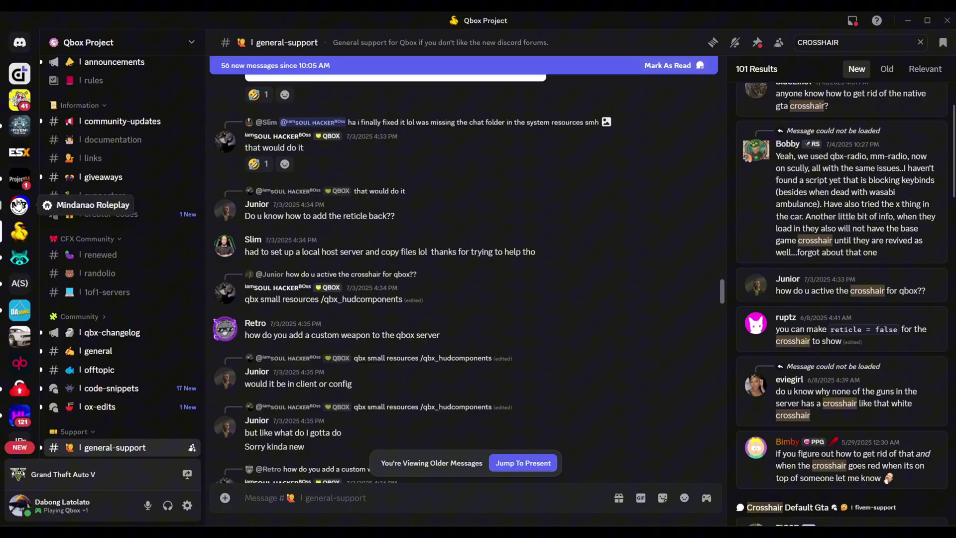
click(19, 205)
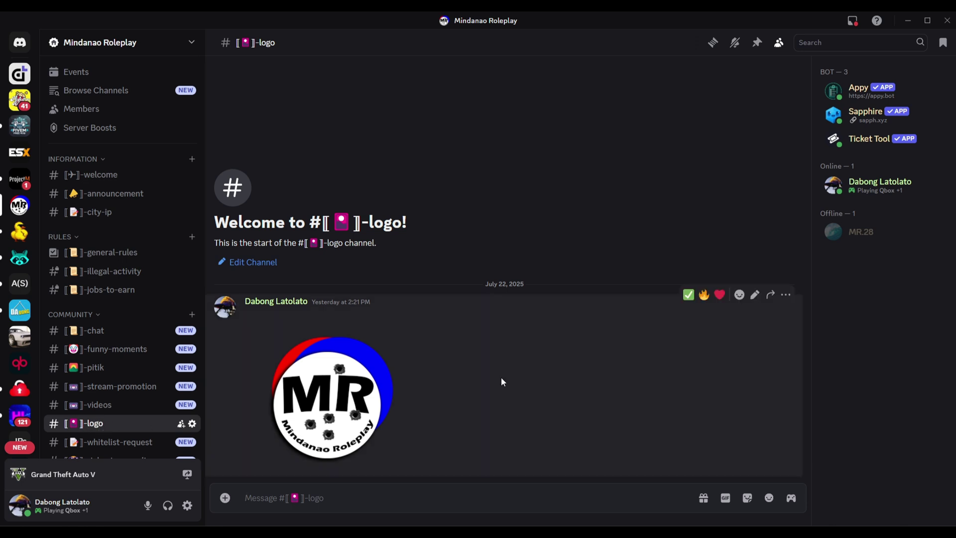
click(343, 388)
right_click(357, 397)
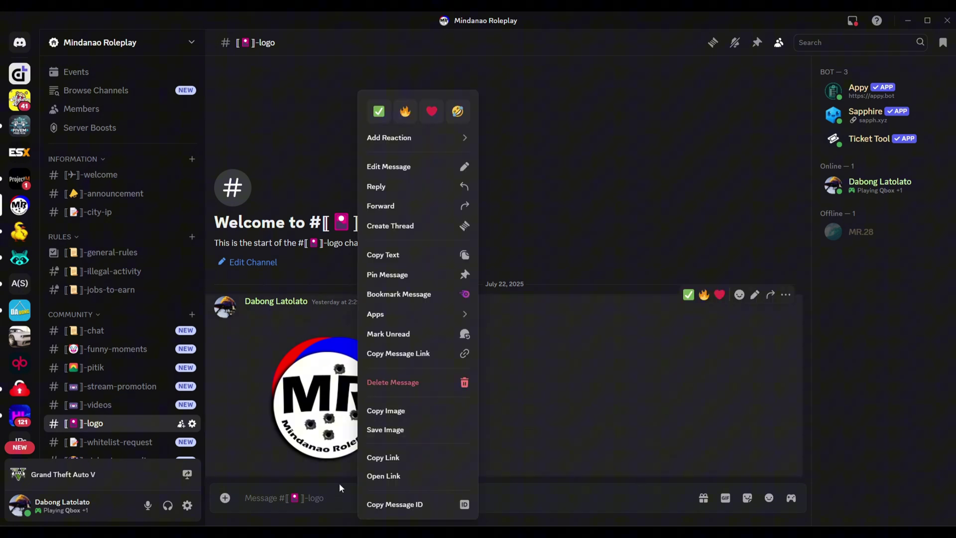
click(378, 465)
Return to config.lua and replace the title's logo URL with the copied Discord image link
key(alt+Tab)
click(384, 182)
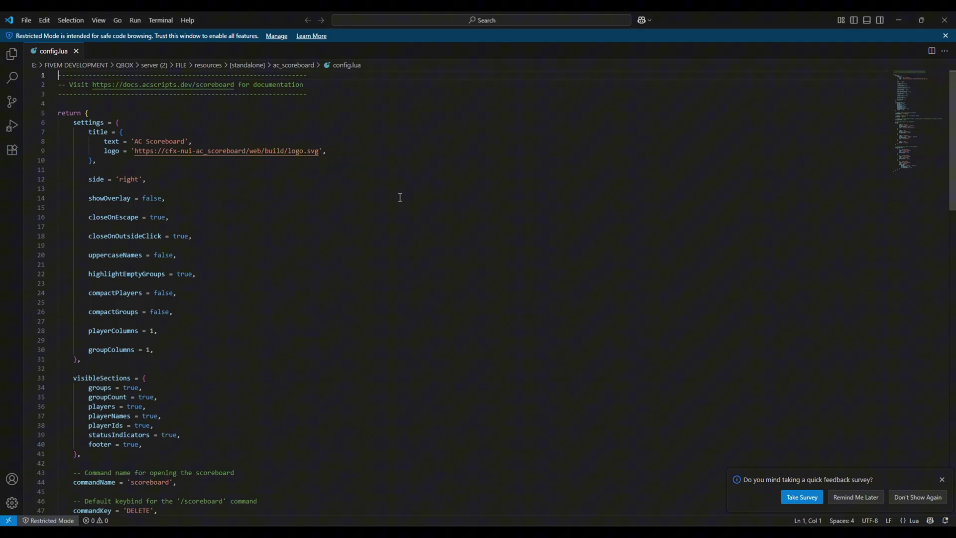
click(139, 150)
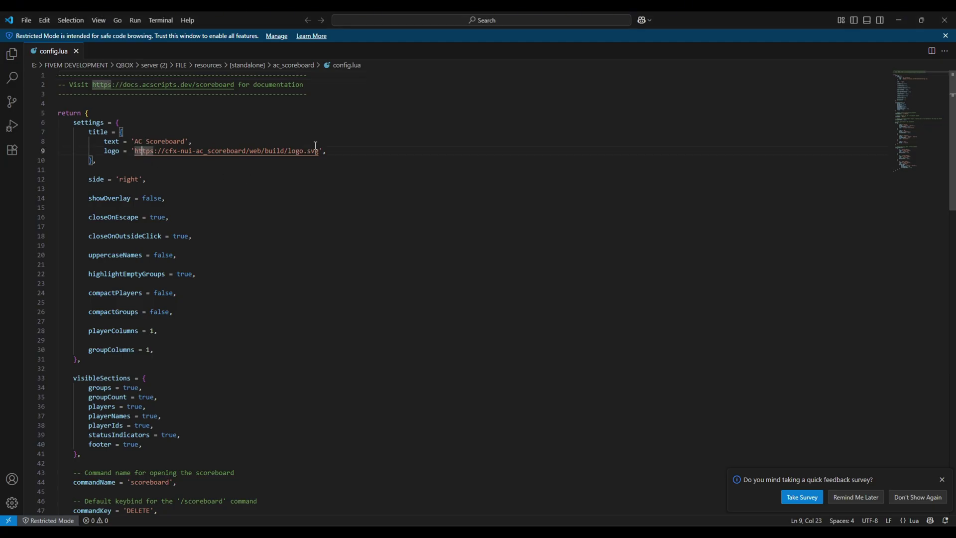
drag(320, 151, 134, 152)
key(ctrl+v)
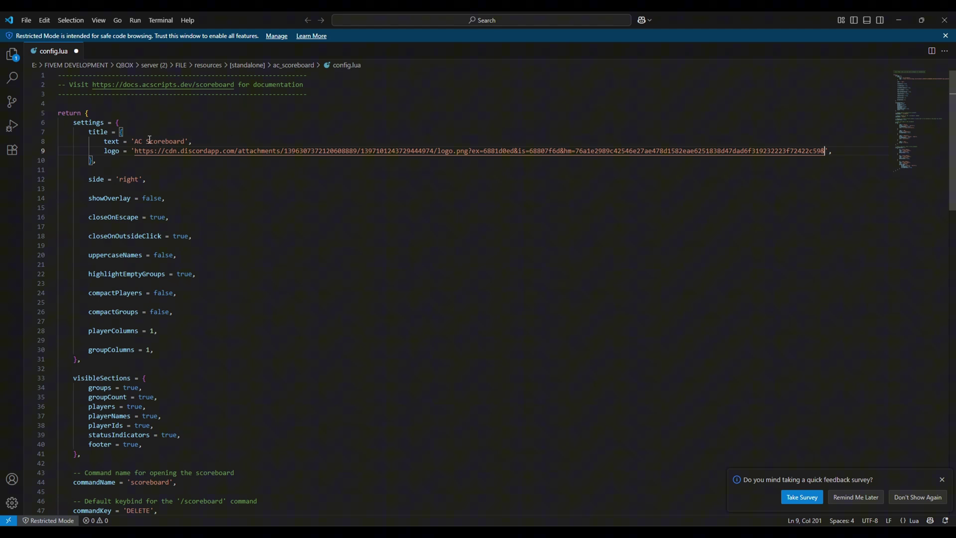
Replace the scoreboard's title text in config.lua with 'DABONG YOUTUBE CHANNEL' and save the file
mouse_move(134, 141)
mouse_down()
mouse_move(157, 140)
mouse_move(136, 142)
mouse_up()
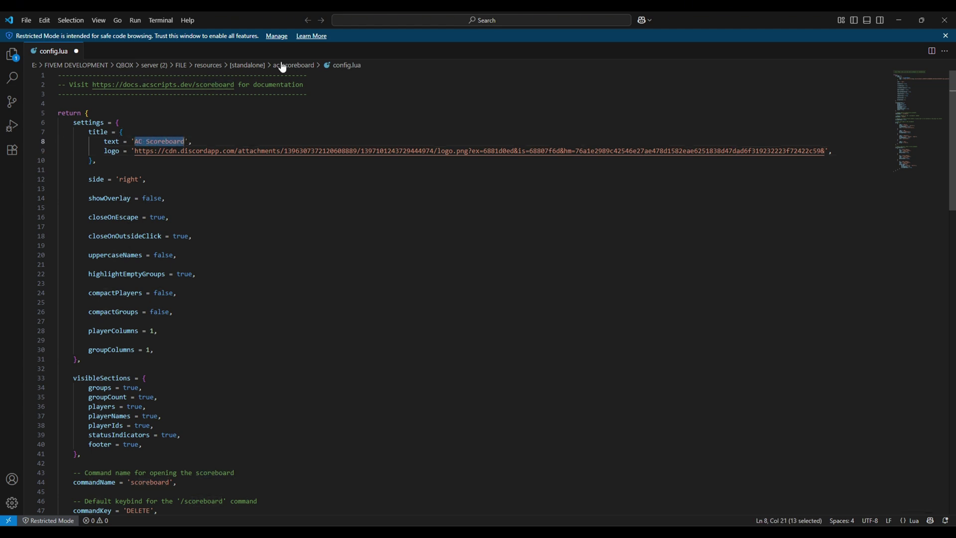
text(MJ)
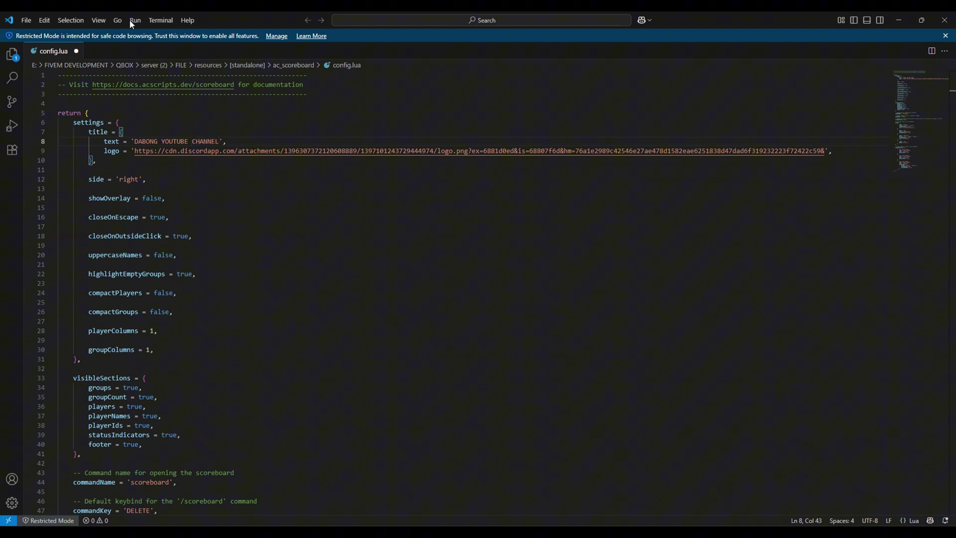
click(27, 20)
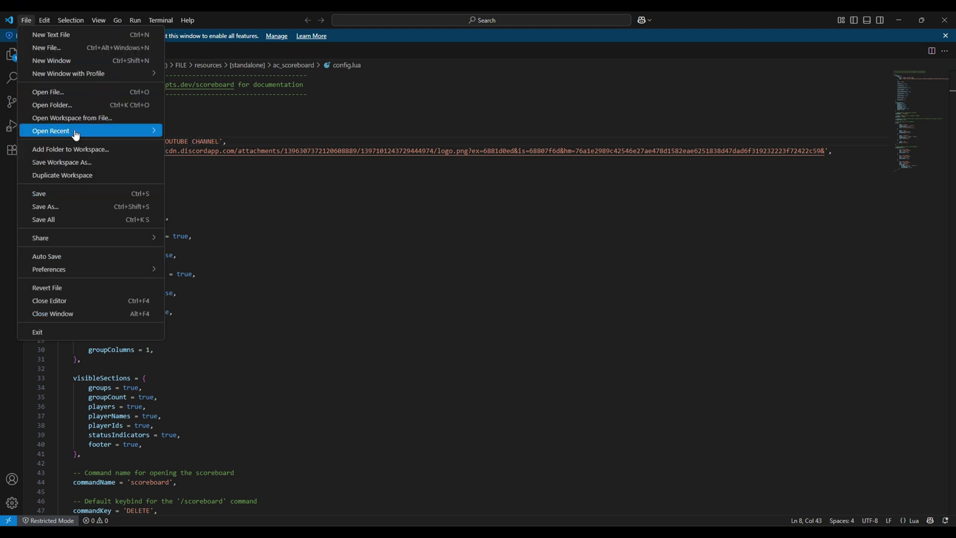
click(62, 194)
Switch to the game and restart the scoreboard resource from its console with 'ensure ac_scoreboard'
key(alt+Tab)
click(662, 169)
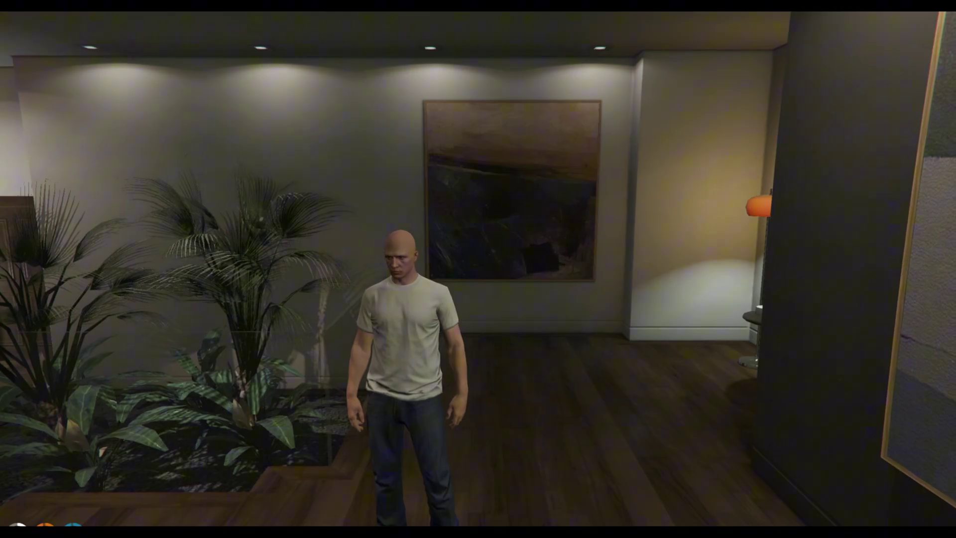
key(F8)
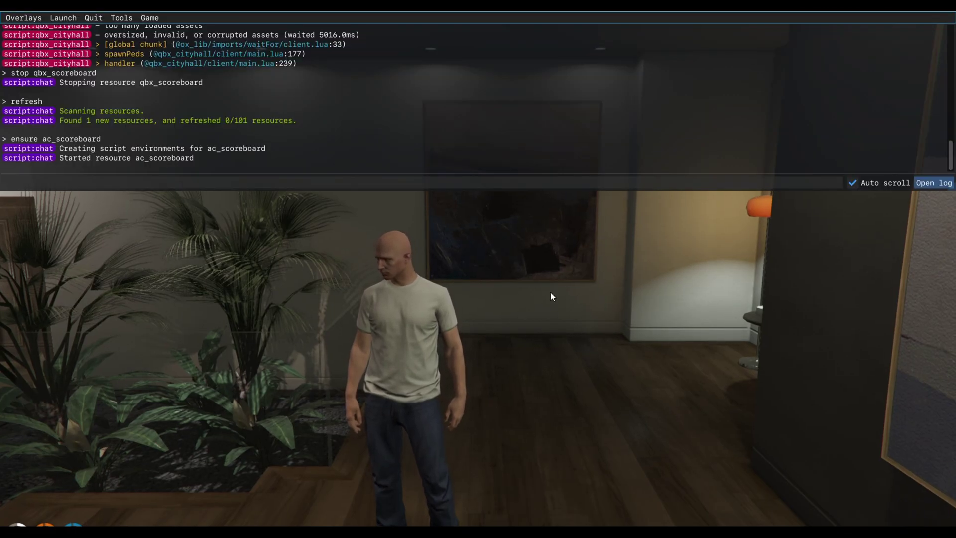
text(ensure ac_scoreboard)
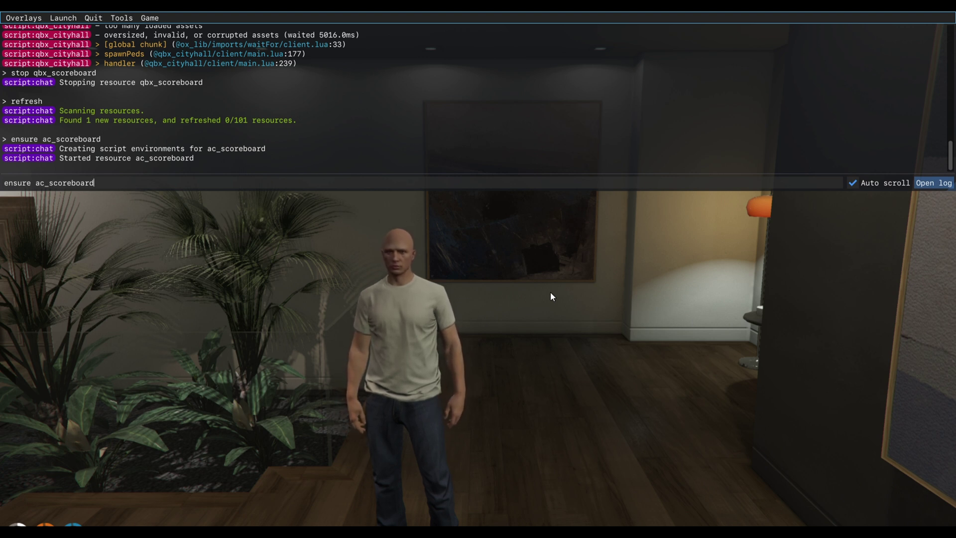
key(Return)
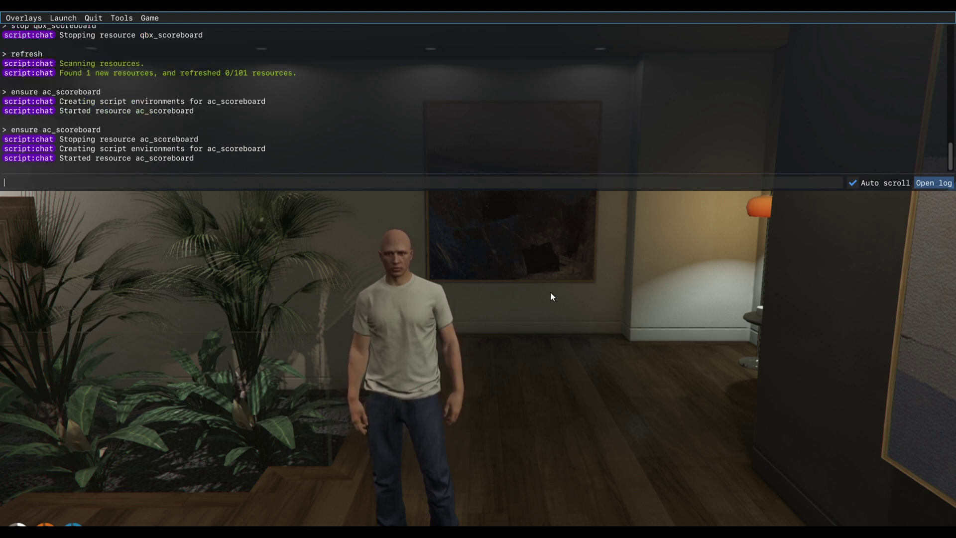
key(F8)
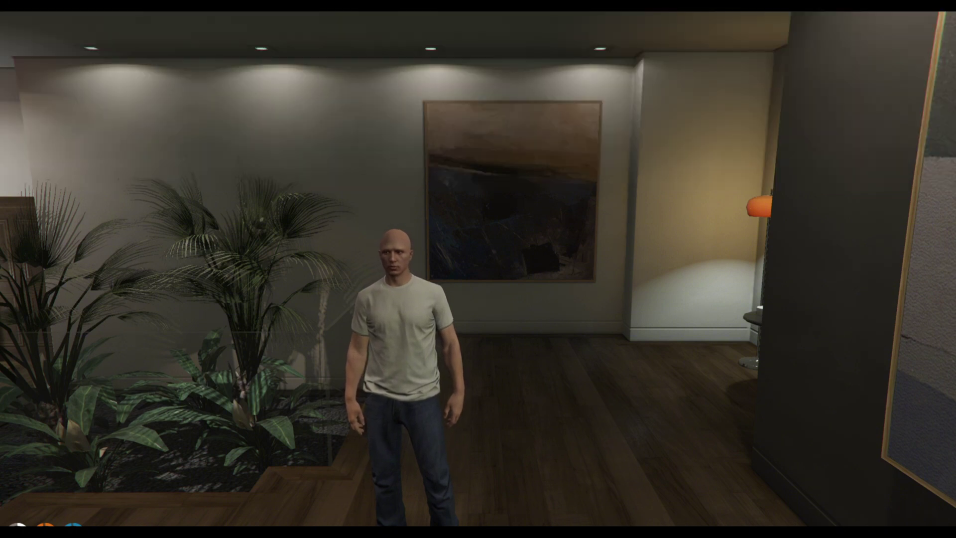
Open the scoreboard in the game and examine its title, logo and the EMS and Taxi group rows
key(Home)
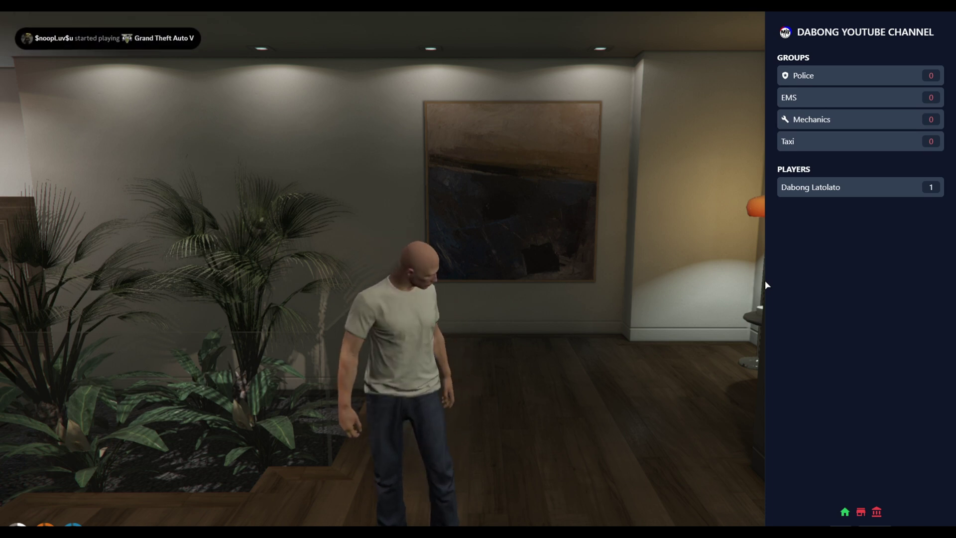
double_click(814, 95)
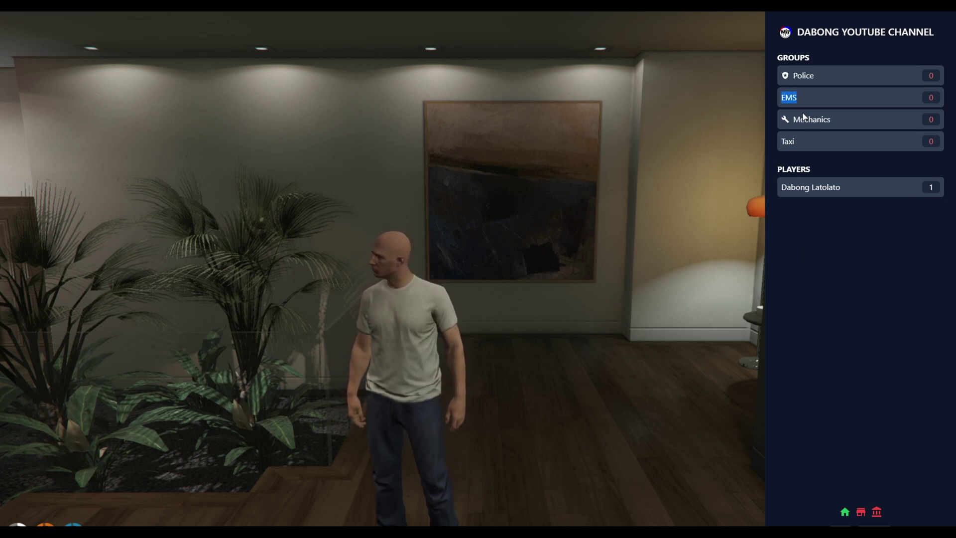
click(798, 139)
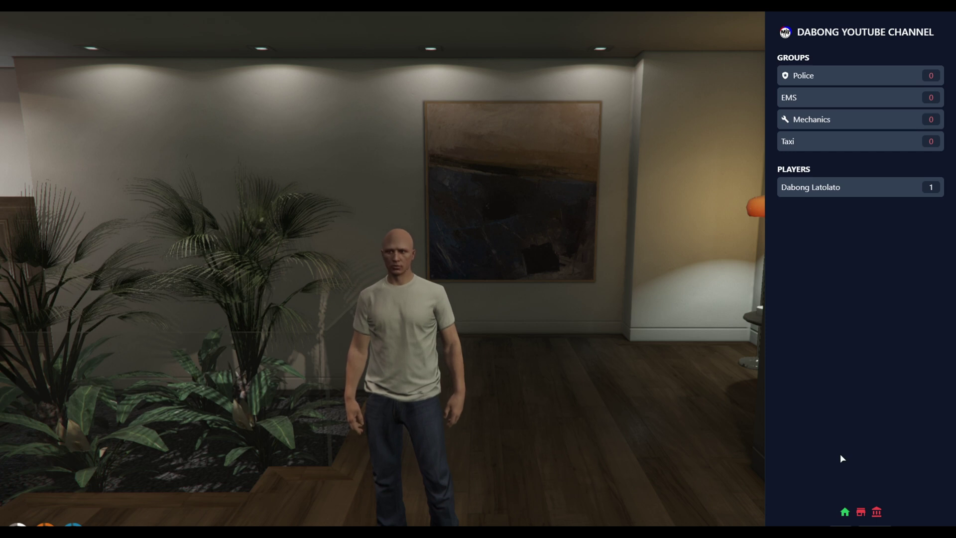
Switch to config.lua in Visual Studio Code and copy the Mechanics group's icon name 'mdi:wrench'
key(F8)
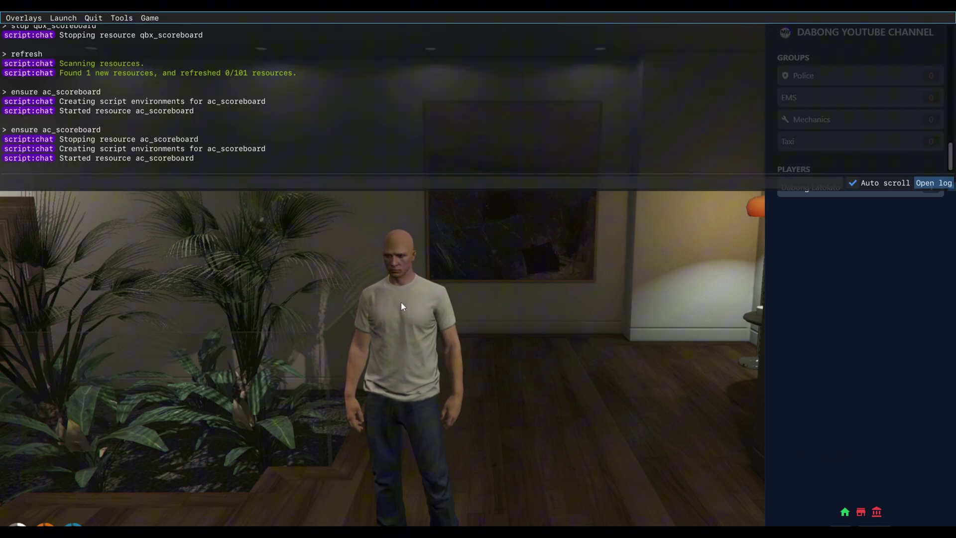
key(super+Tab)
click(388, 202)
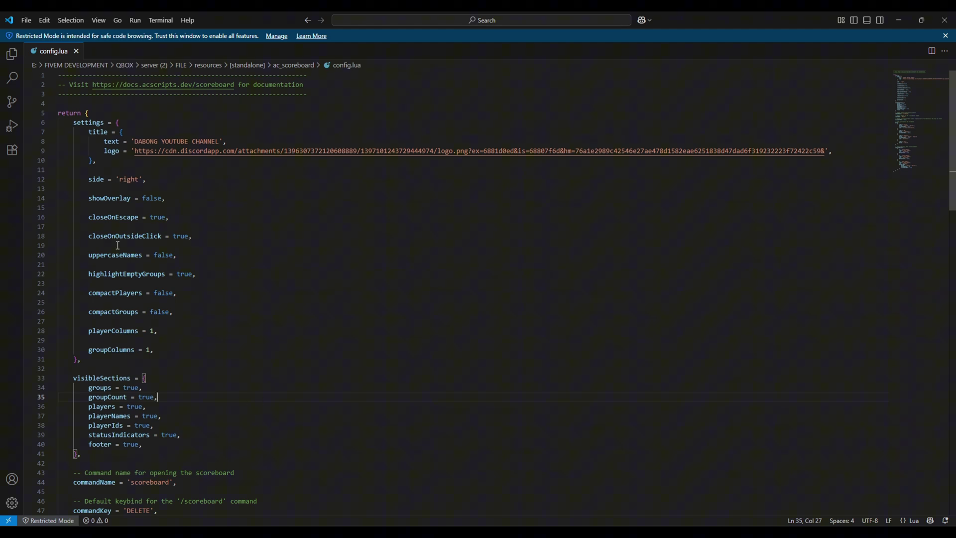
scroll(119, 385, down, 5)
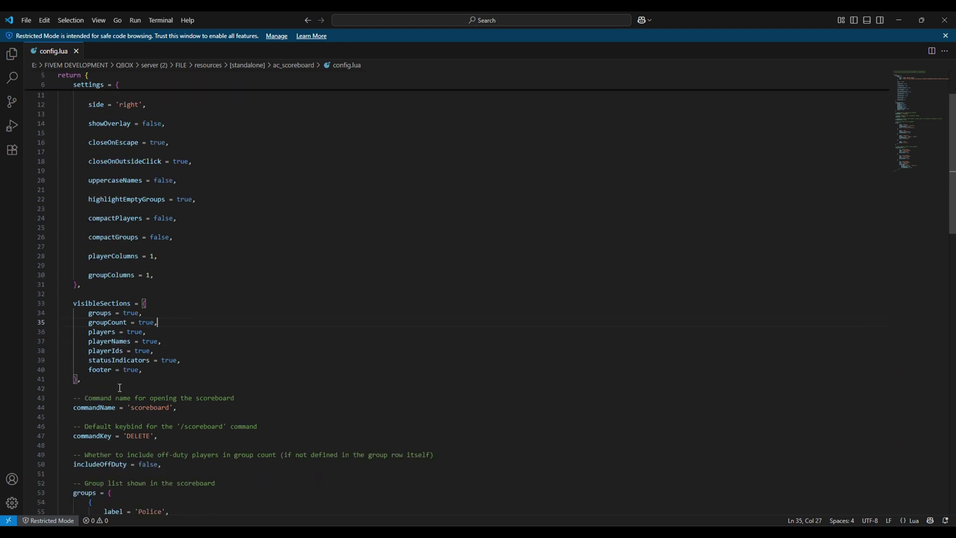
scroll(120, 389, down, 5)
scroll(120, 389, down, 1)
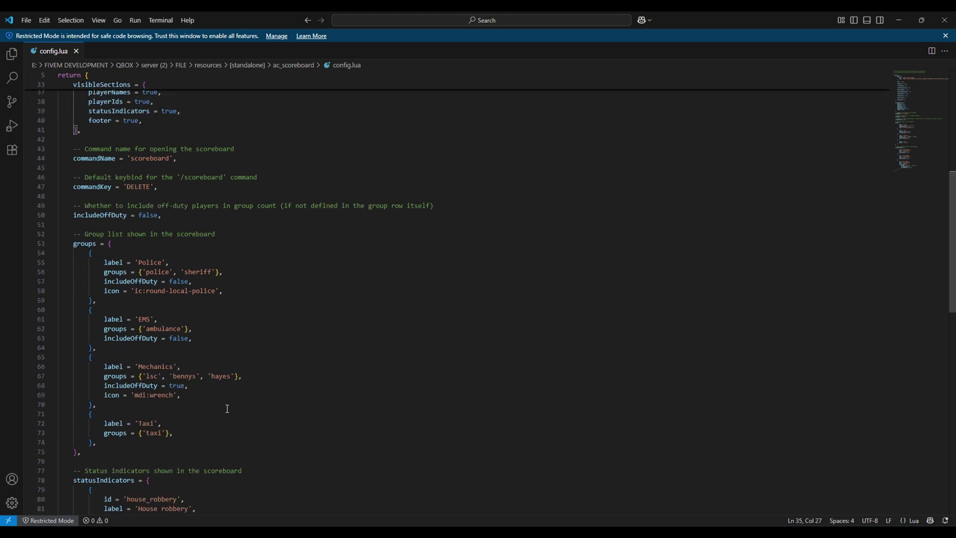
drag(174, 398, 136, 398)
right_click(142, 397)
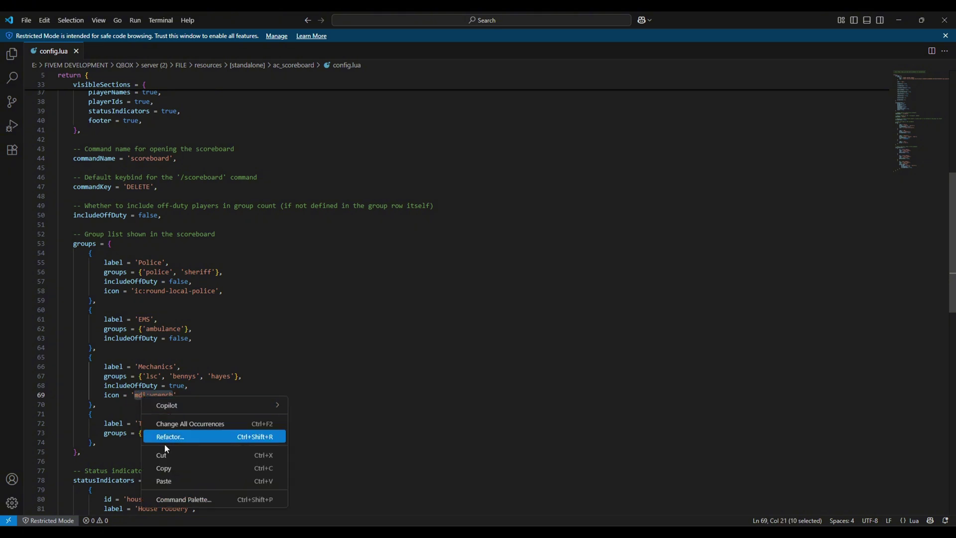
click(165, 469)
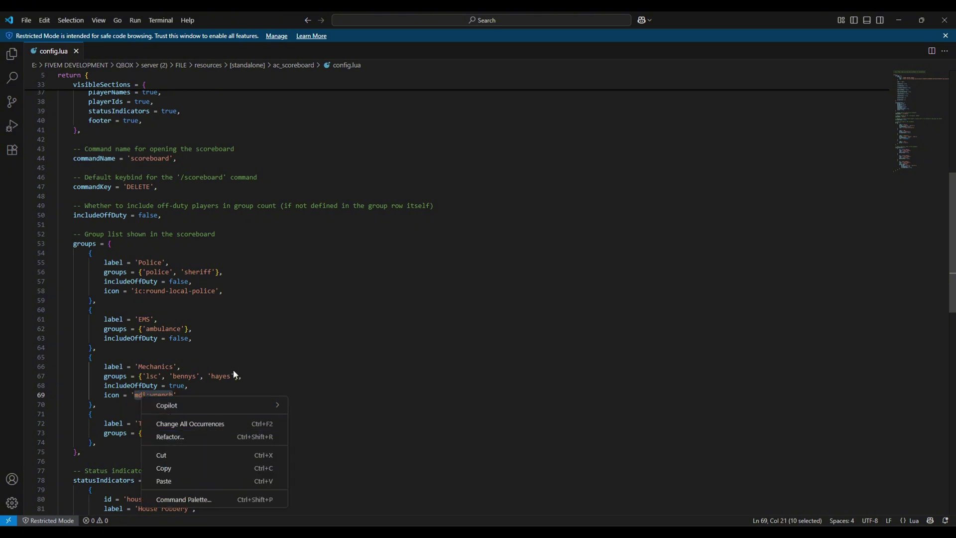
click(178, 397)
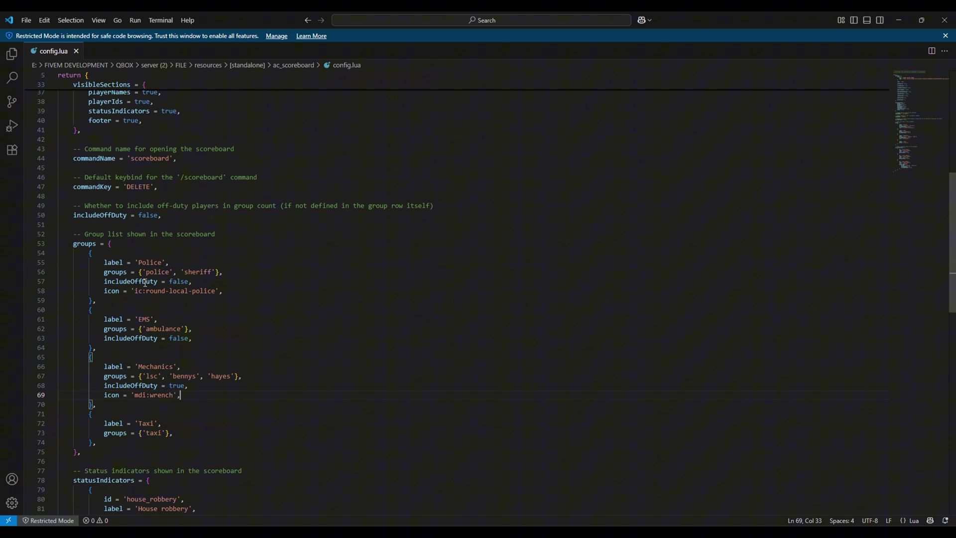
drag(174, 397, 141, 396)
right_click(143, 395)
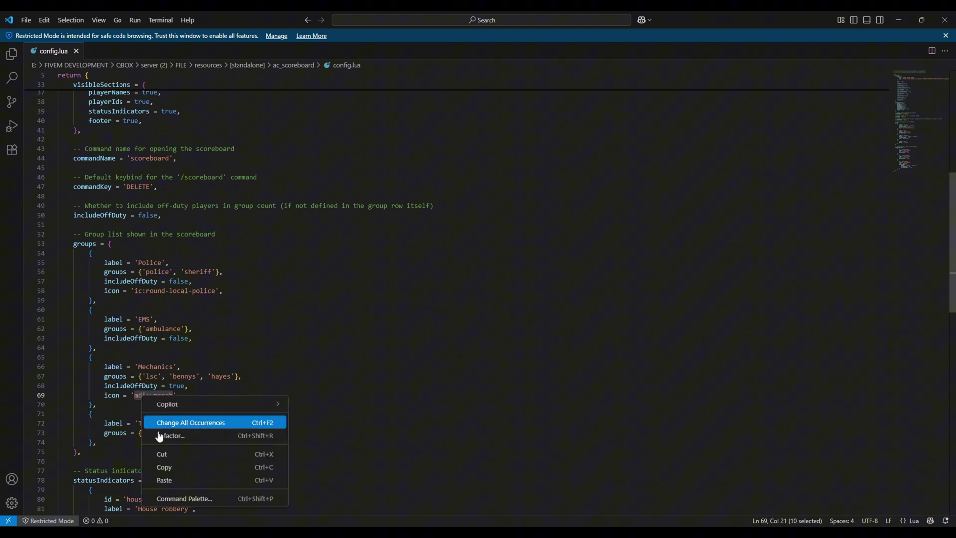
click(164, 467)
Switch to the browser, search for the copied icon name in a new tab and open the Pictogrammers wrench page
key(alt+Tab)
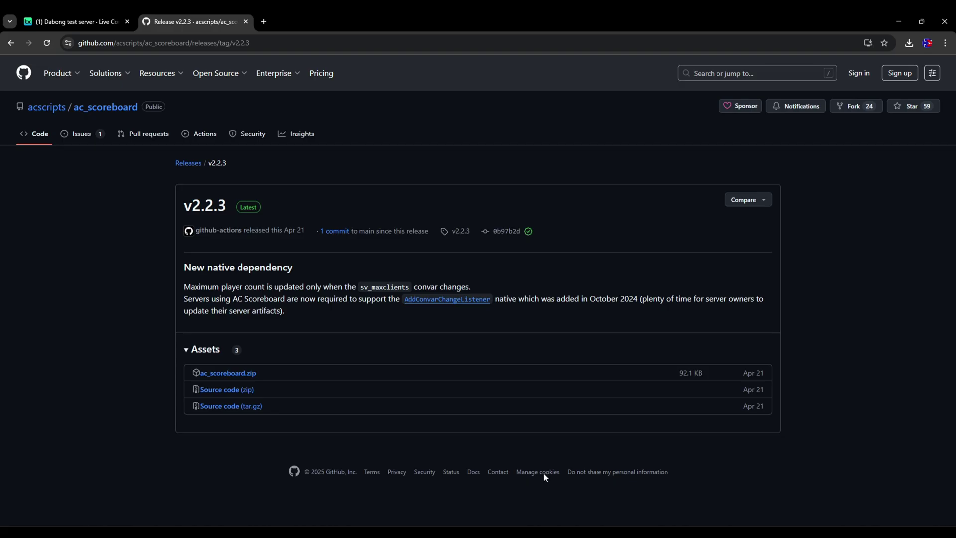
click(261, 21)
key(ctrl+v)
key(Return)
click(196, 166)
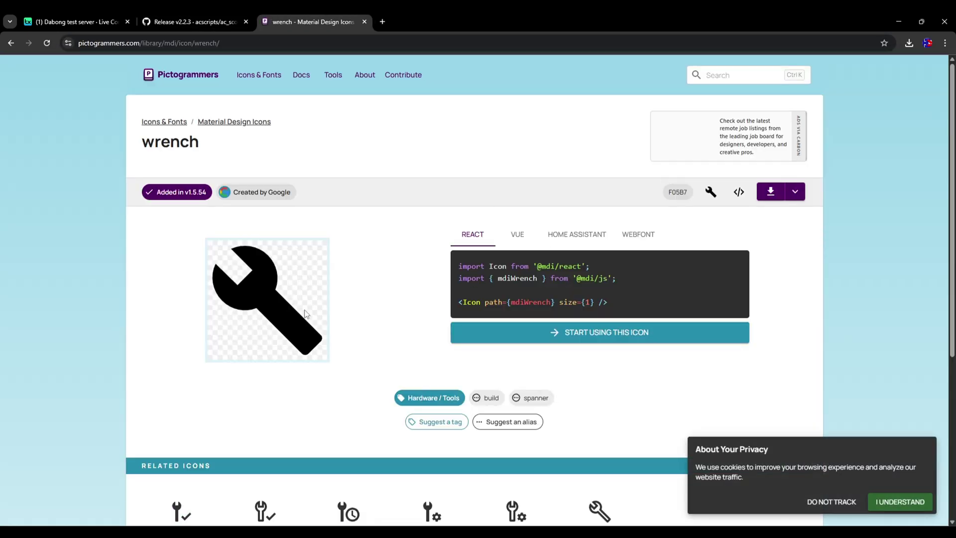
Switch back to the game and compare the group icons on the scoreboard with the wrench icon's page
key(alt+Tab)
click(554, 199)
key(F8)
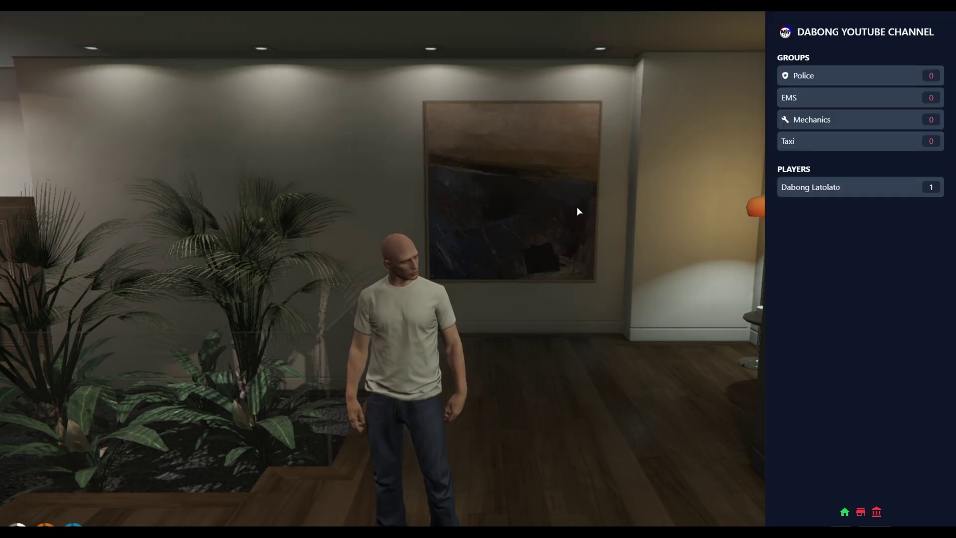
key(alt+Tab)
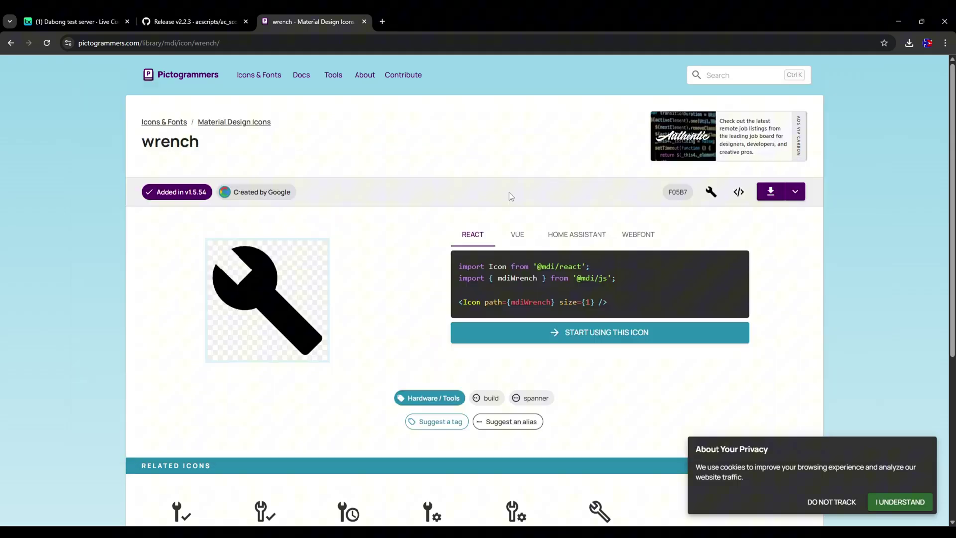
key(alt+Tab)
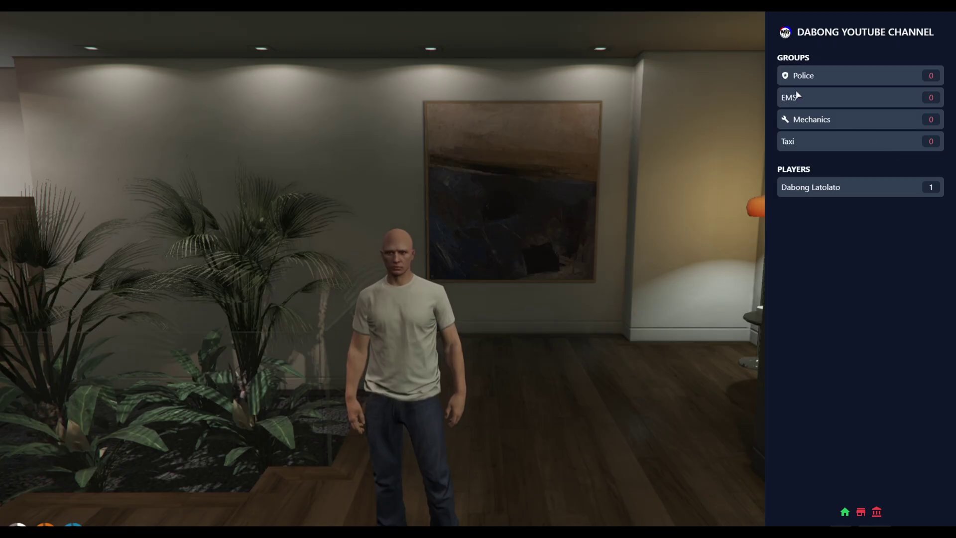
Search Pictogrammers for 'MEDIC', open the medical-bag icon and copy its Home Assistant name 'mdi:medical-bag'
key(alt+Tab)
click(728, 74)
text(MEDIC)
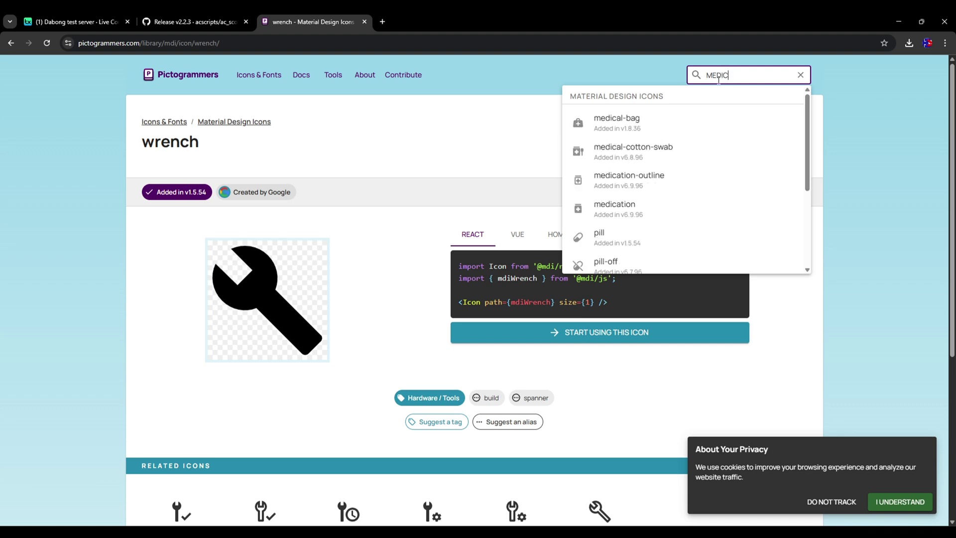
click(608, 122)
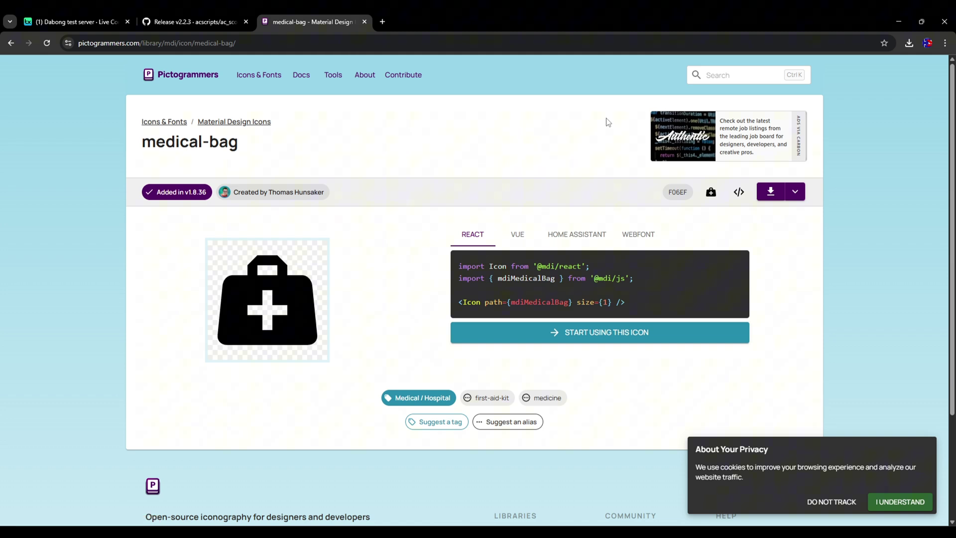
click(573, 242)
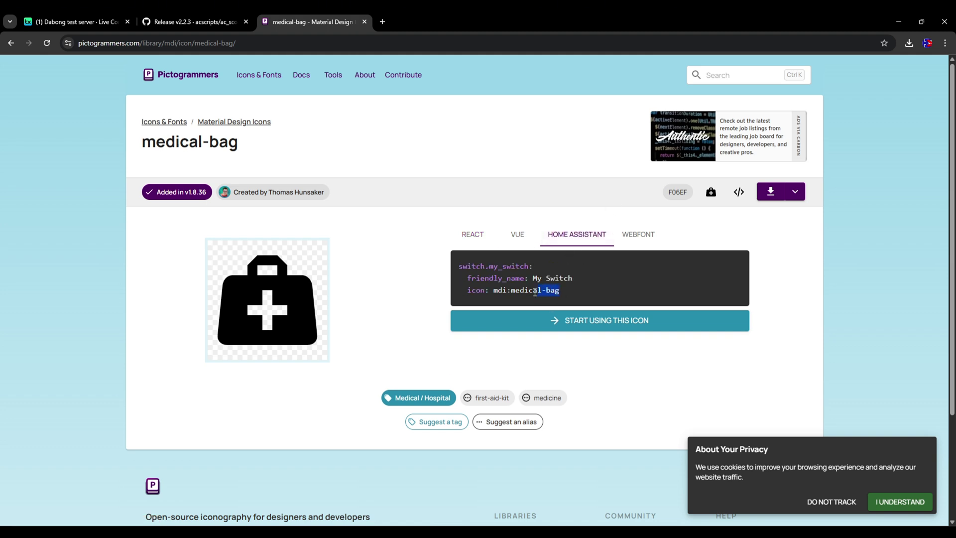
right_click(496, 291)
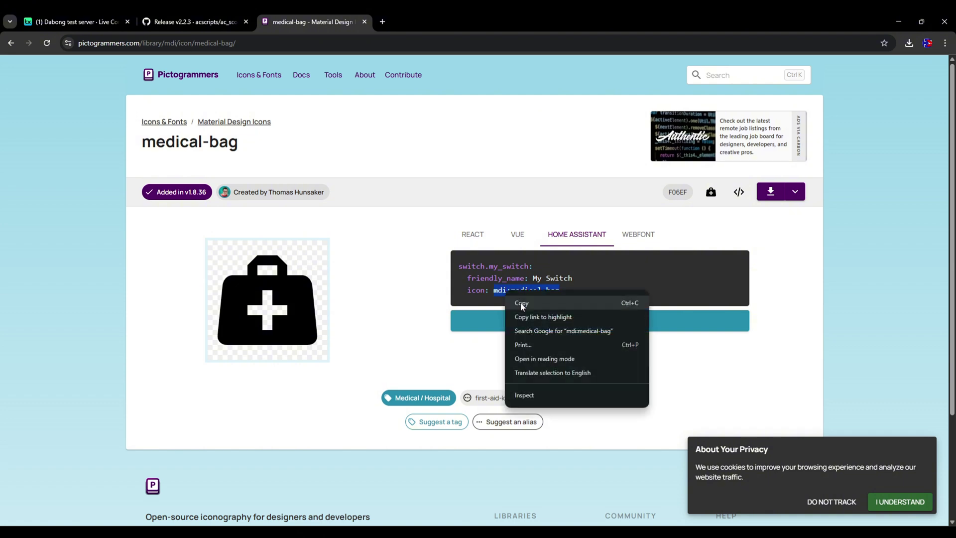
click(521, 299)
Return to config.lua and add the line icon = 'mdi:medical-bag' below includeOffDuty in the EMS group
key(super+Tab)
click(550, 166)
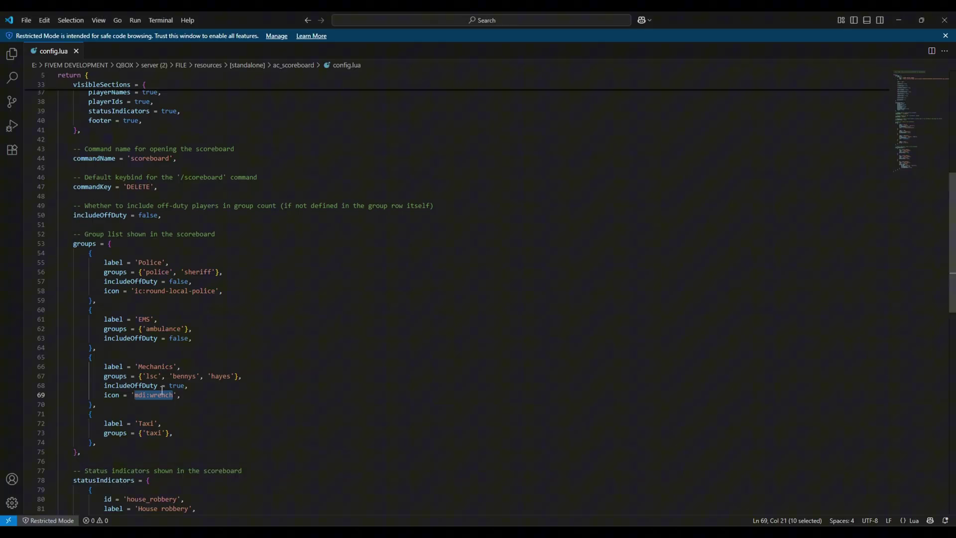
click(223, 391)
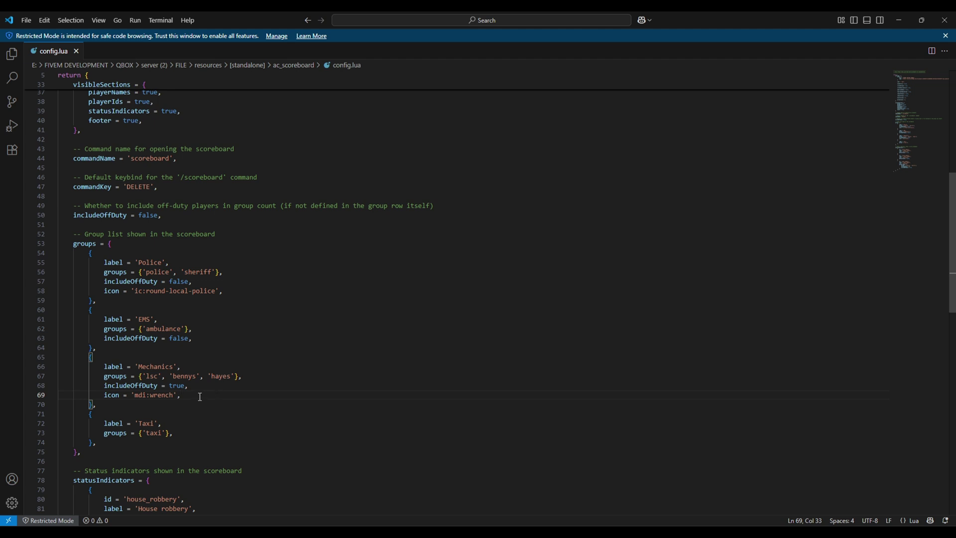
key(ctrl+v)
drag(244, 396, 111, 396)
key(ctrl+c)
click(214, 338)
key(Return)
key(ctrl+v)
drag(248, 347, 135, 347)
key(BackSpace)
key(ctrl+v)
Delete the stray mdi:medical-bag text after the Mechanics group's icon entry and save config.lua
click(283, 404)
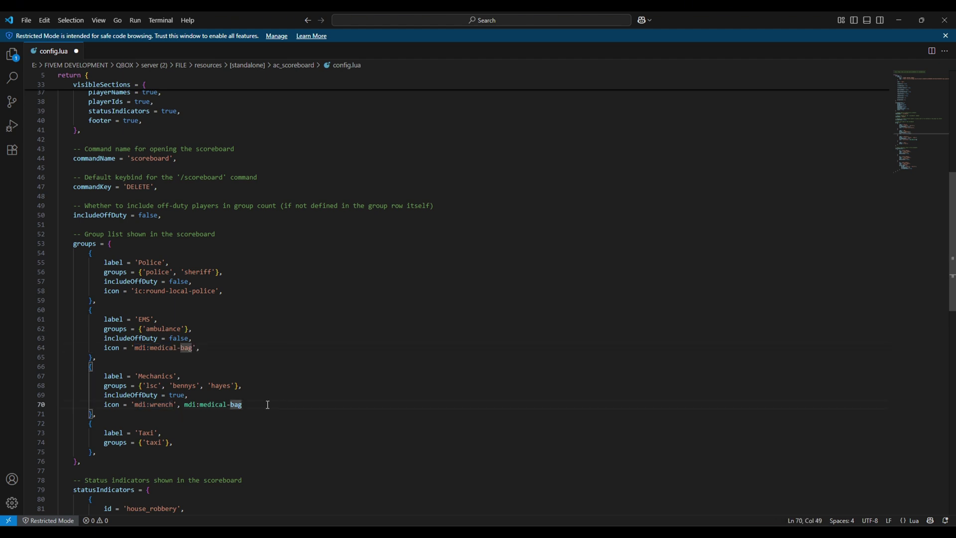
drag(266, 405, 189, 404)
key(BackSpace)
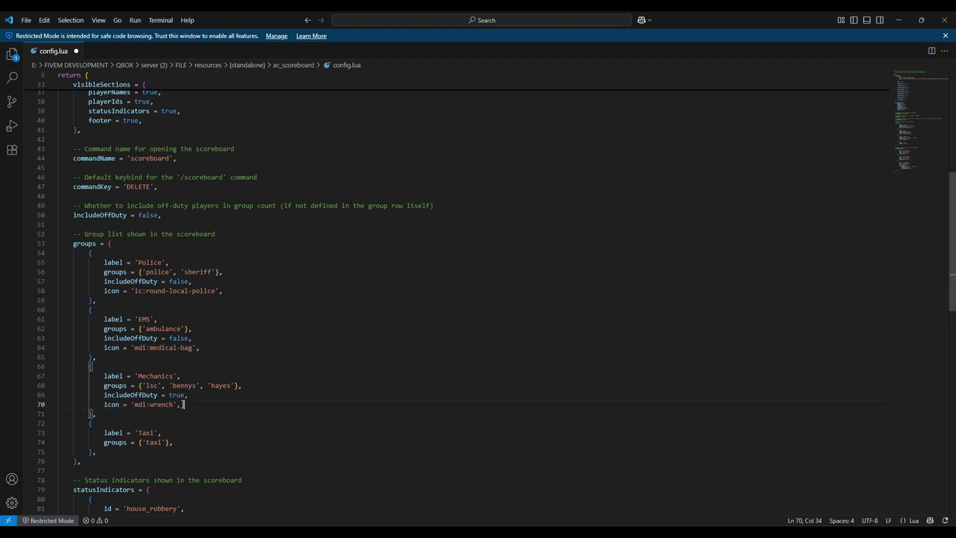
click(21, 20)
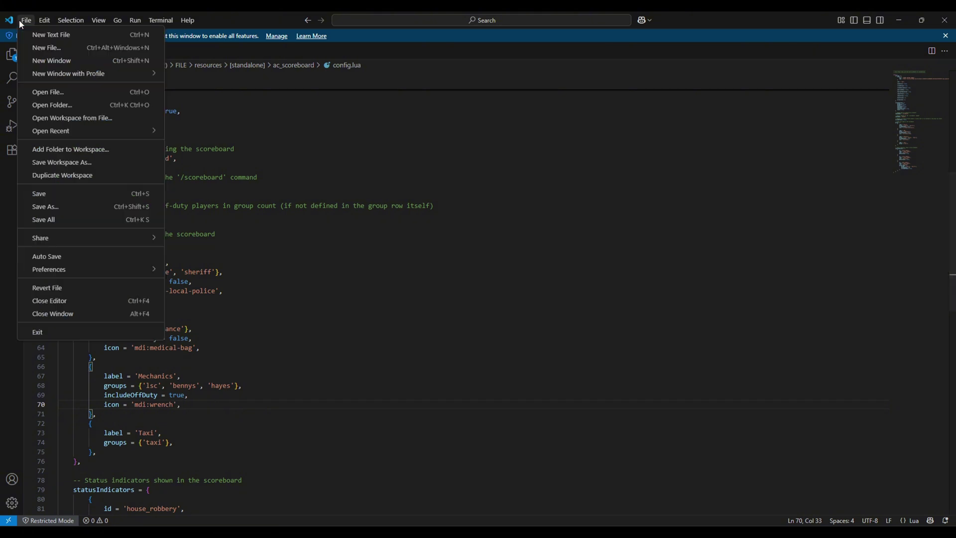
click(43, 193)
Switch to the FiveM game, restart the resource from the console with 'ENSURE ac_scoreboard' and open the scoreboard
key(alt+Tab)
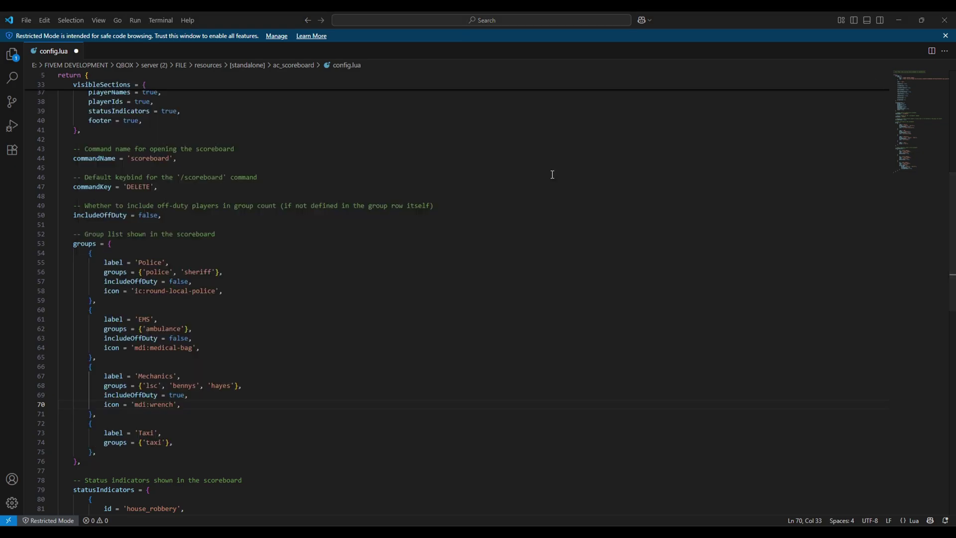
key(F8)
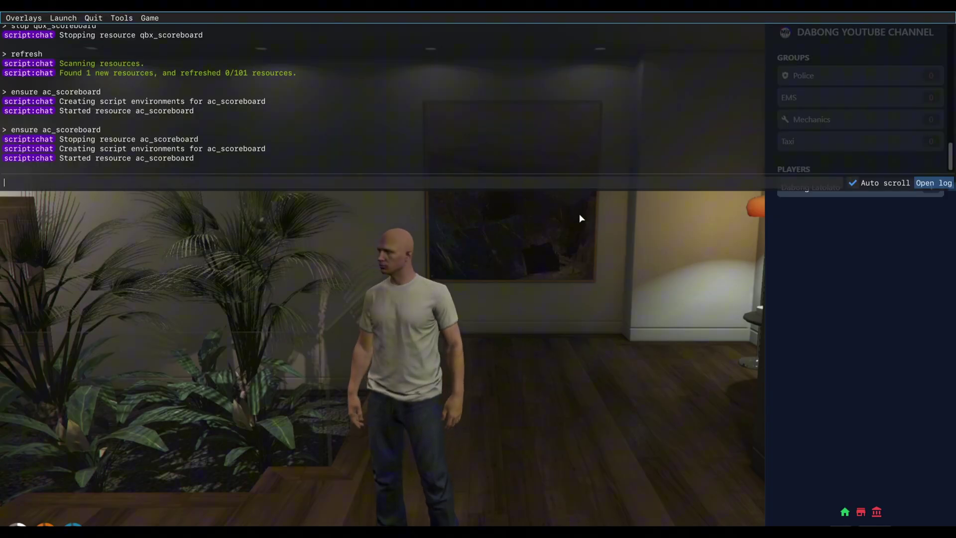
text(ENSU)
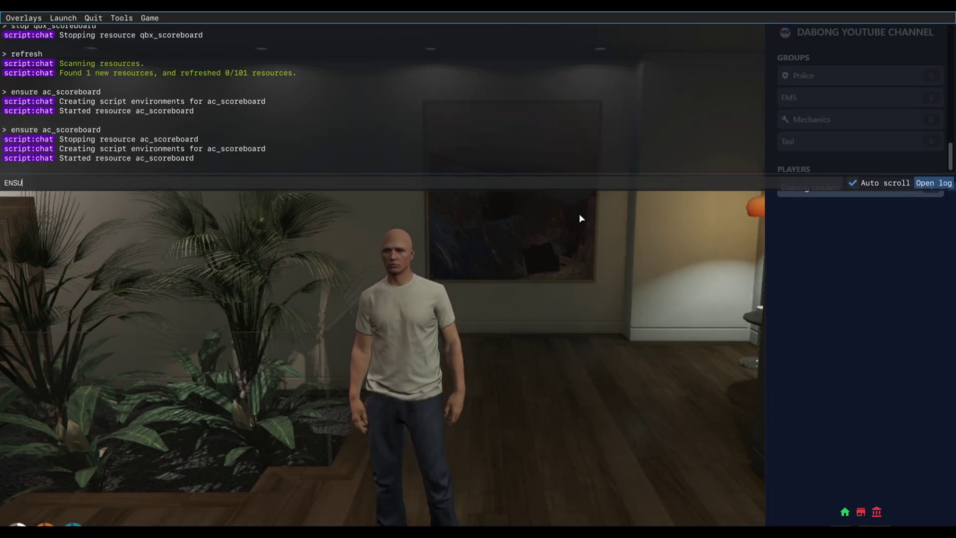
text(RE ac_)
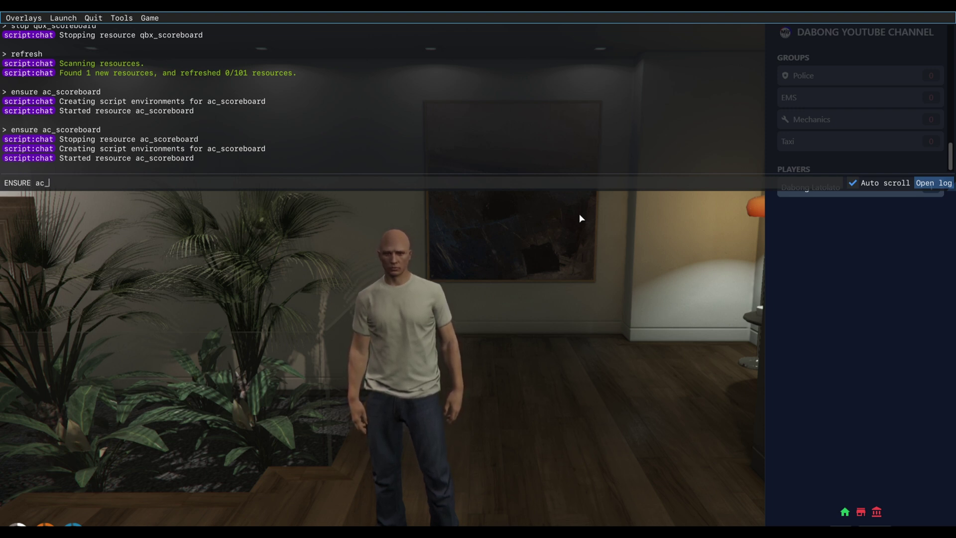
text(scoreboard)
key(Return)
key(F8)
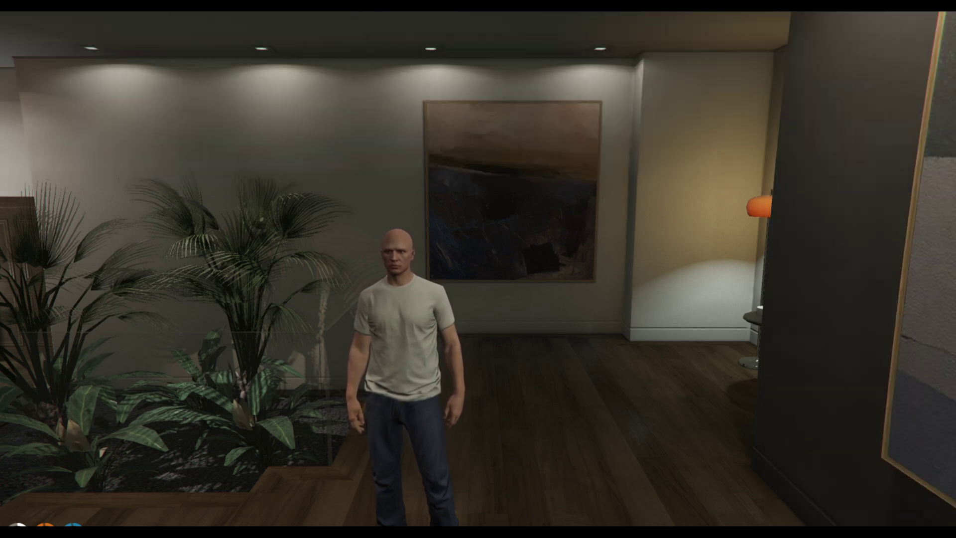
key(Home)
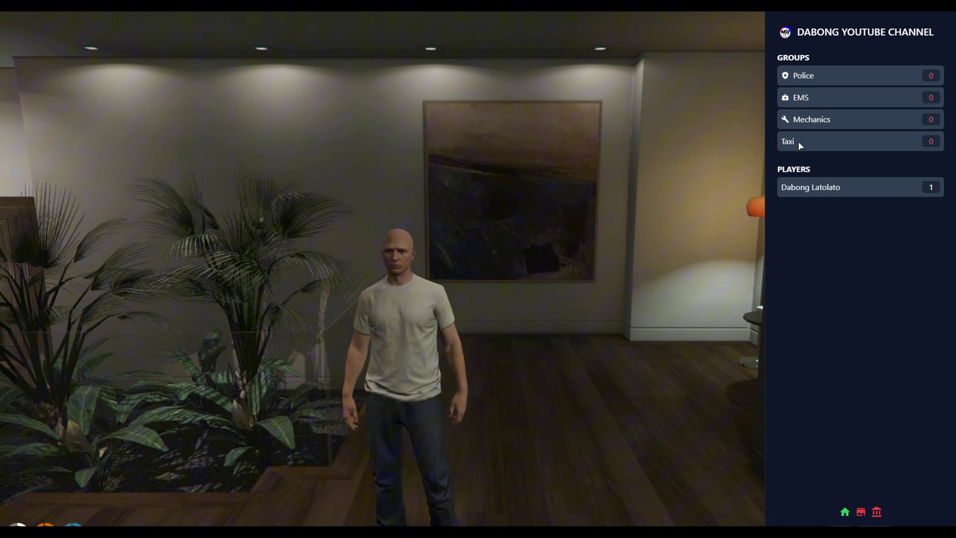
Return to config.lua in Visual Studio Code at the Taxi entry of the groups list
key(super+Tab)
click(408, 194)
scroll(231, 381, down, 2)
drag(95, 413, 99, 367)
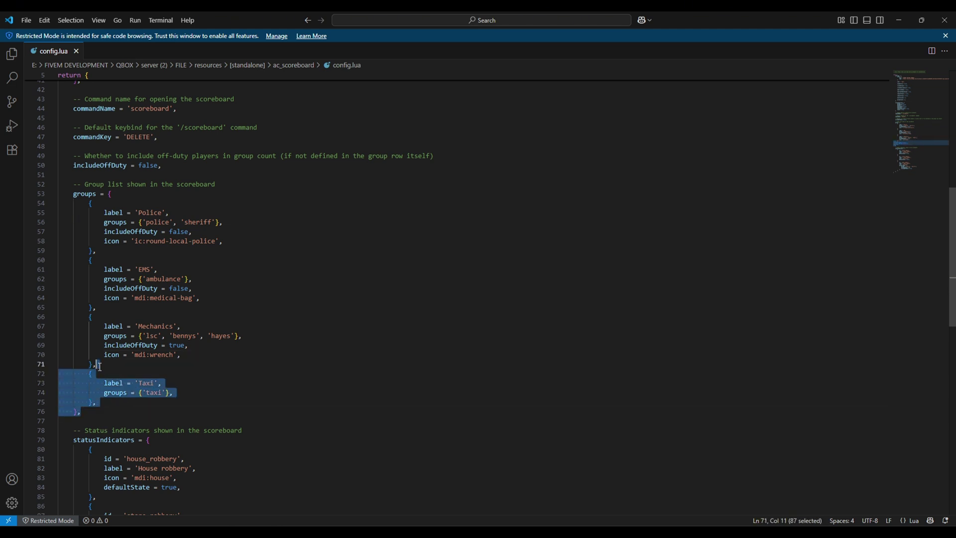
key(BackSpace)
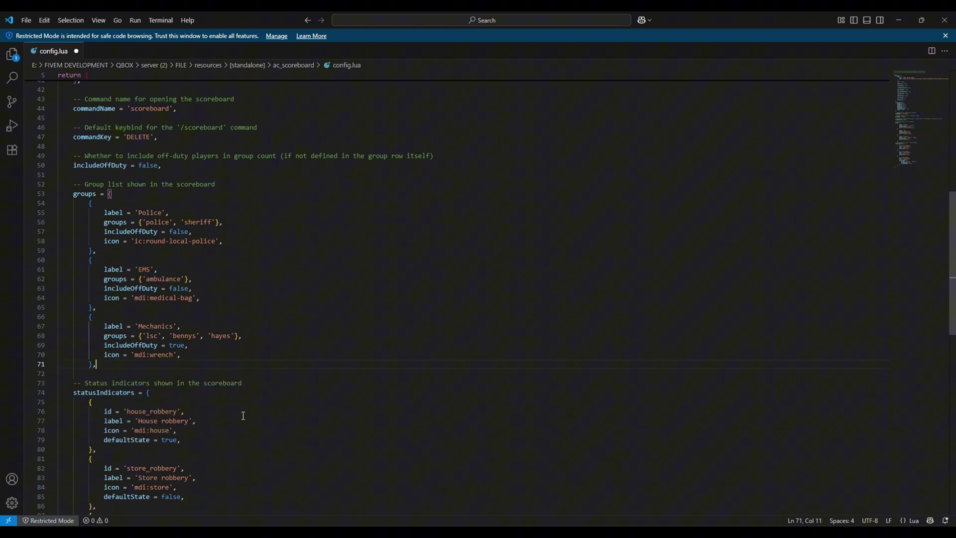
key(ctrl+z)
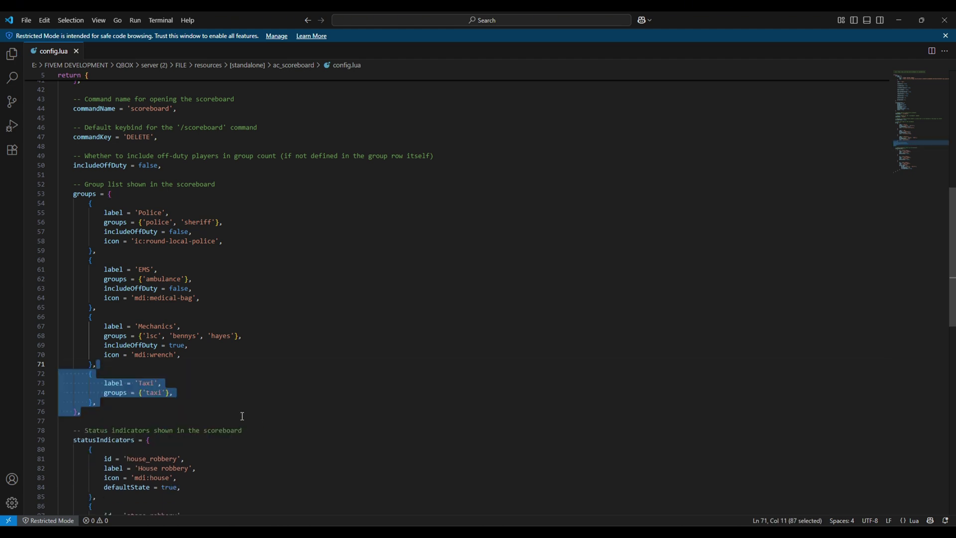
Delete only the Taxi group's block from the groups list, keeping the list's closing brace, and save config.lua
click(112, 392)
click(84, 415)
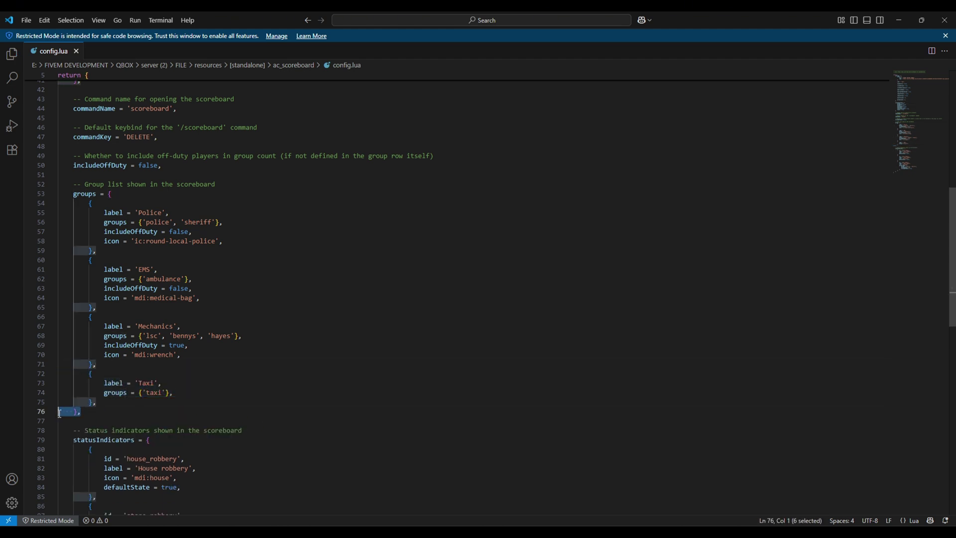
drag(107, 402, 105, 364)
text(\)
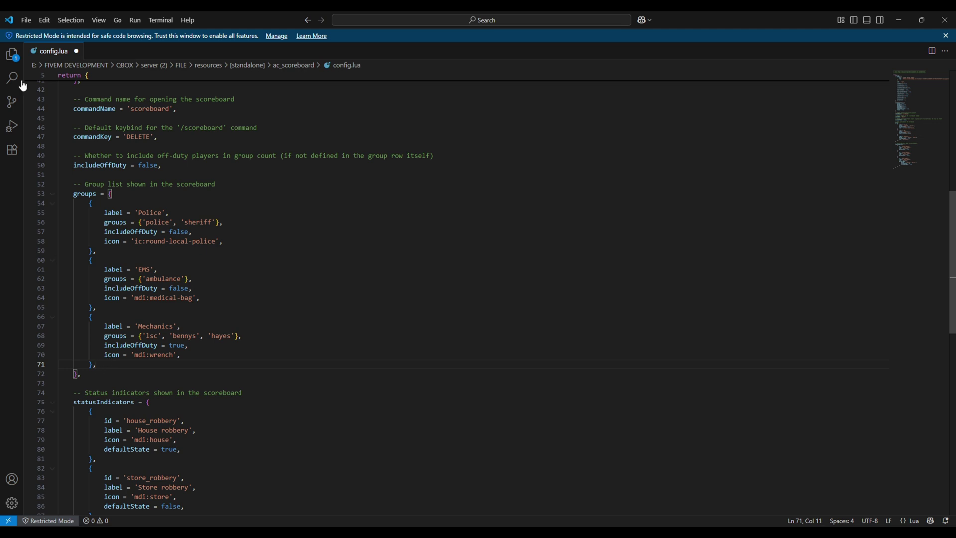
click(26, 21)
click(25, 23)
click(26, 21)
key(Escape)
Switch to the game, rerun 'ENSURE ac_scoreboard' in the console, then open the scoreboard to check its groups and close it
key(alt+Tab)
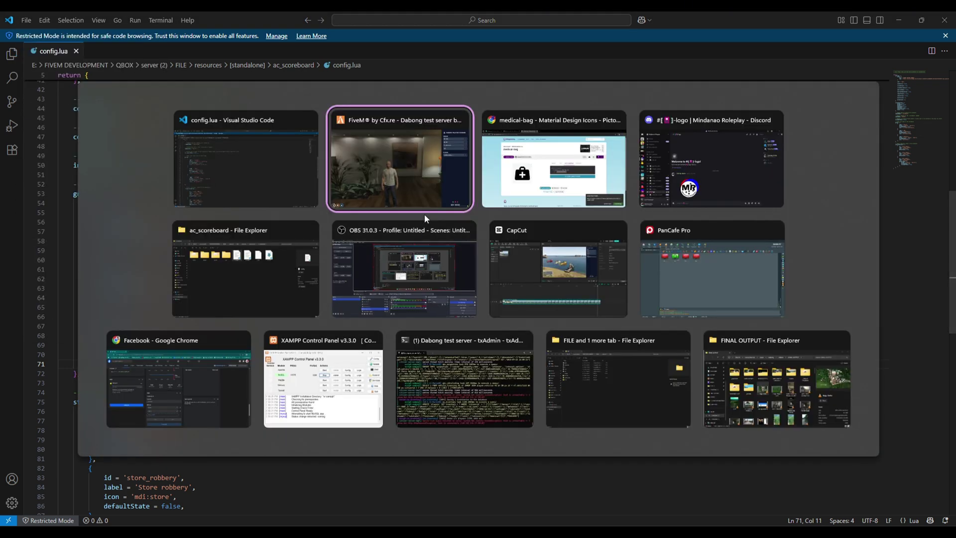
key(F8)
key(Up)
key(Return)
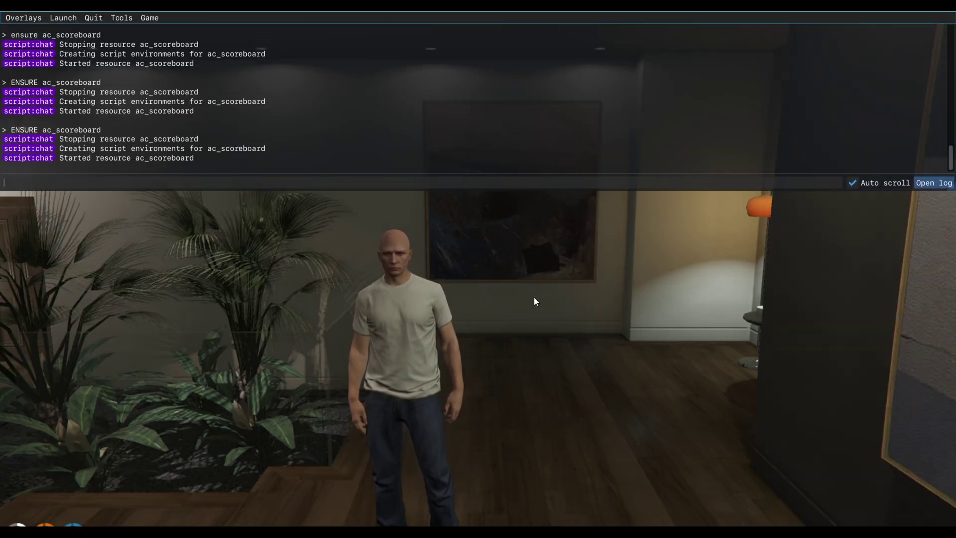
key(F8)
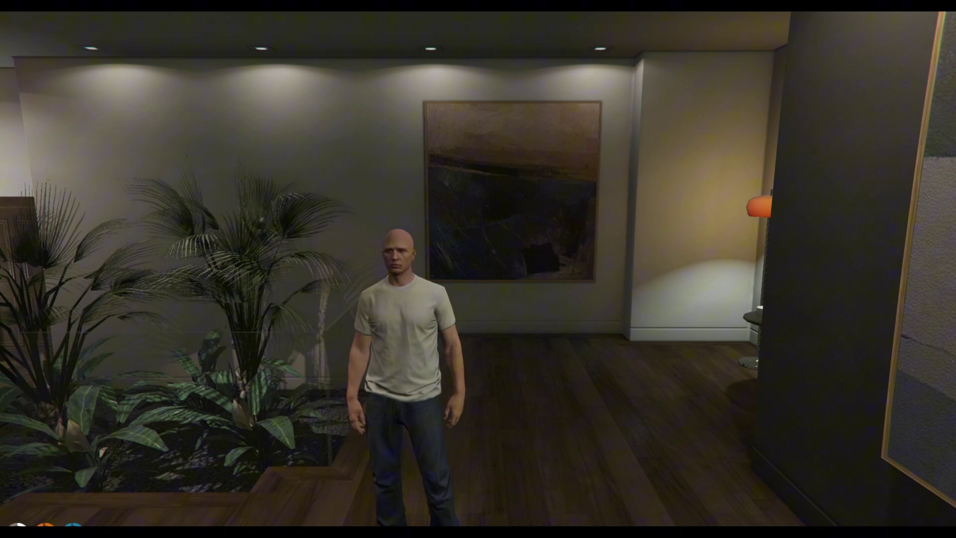
key(Home)
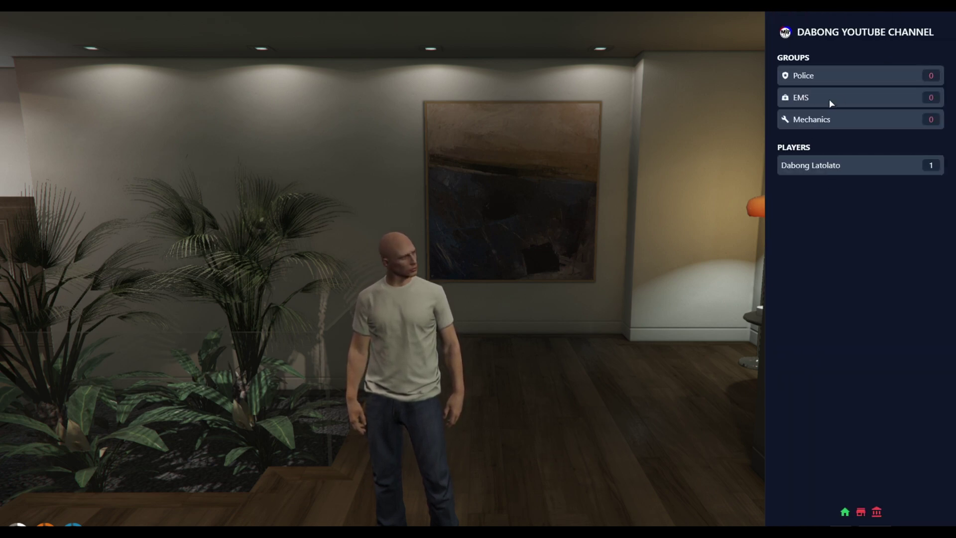
key(Home)
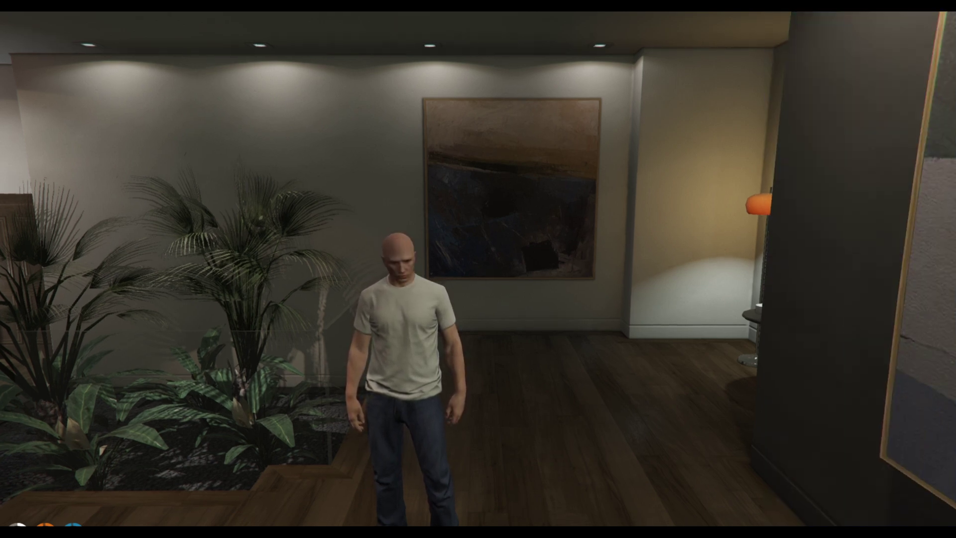
Glance at config.lua, return to the game to review the scoreboard once more and close it
key(alt+Tab)
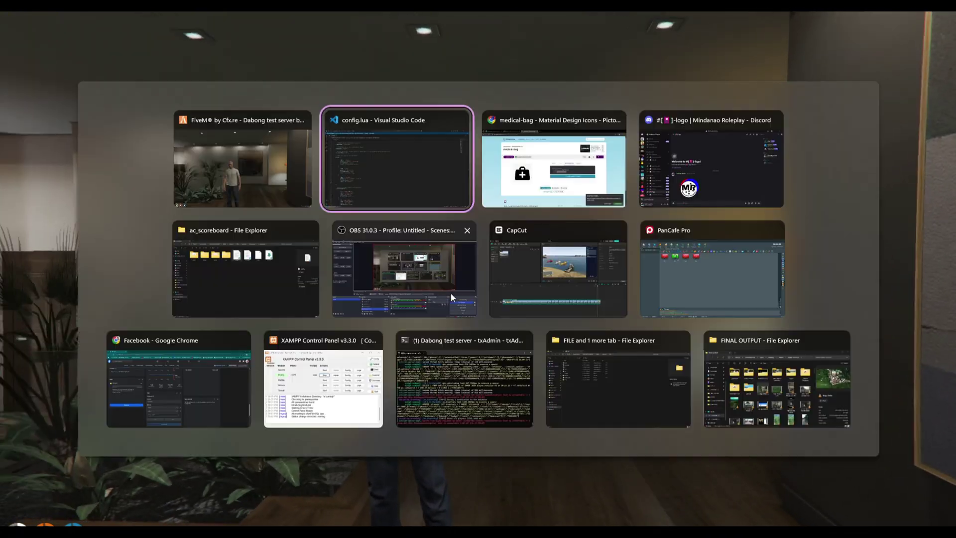
click(383, 174)
key(alt+Tab)
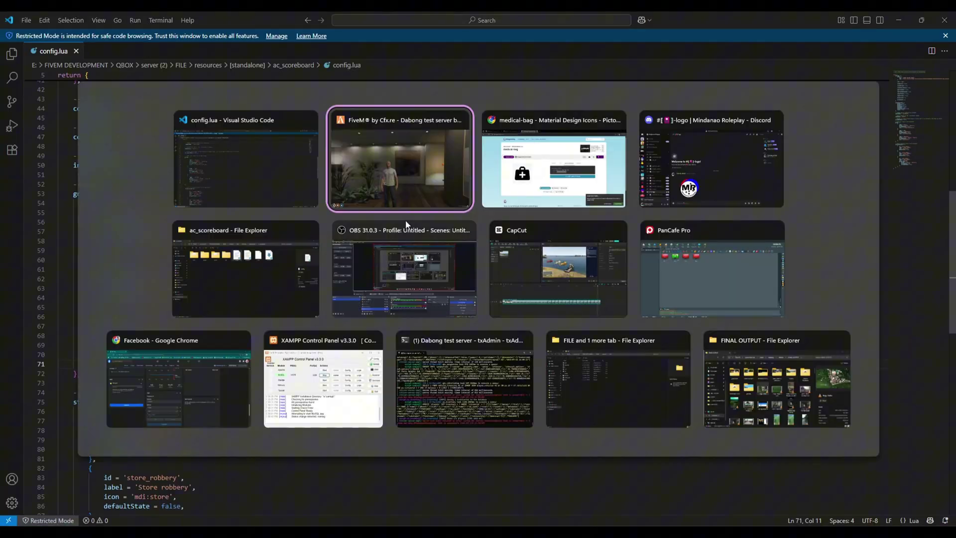
key(Escape)
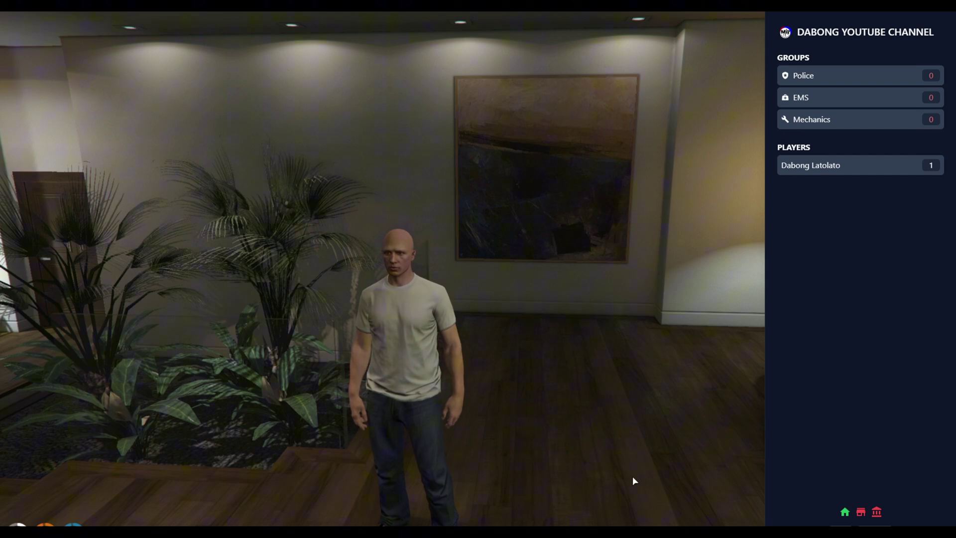
key(Home)
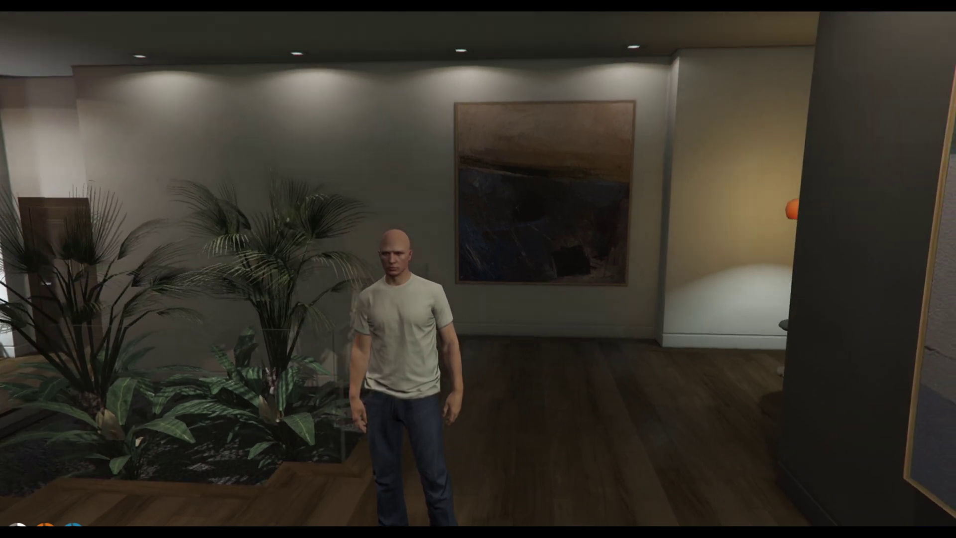